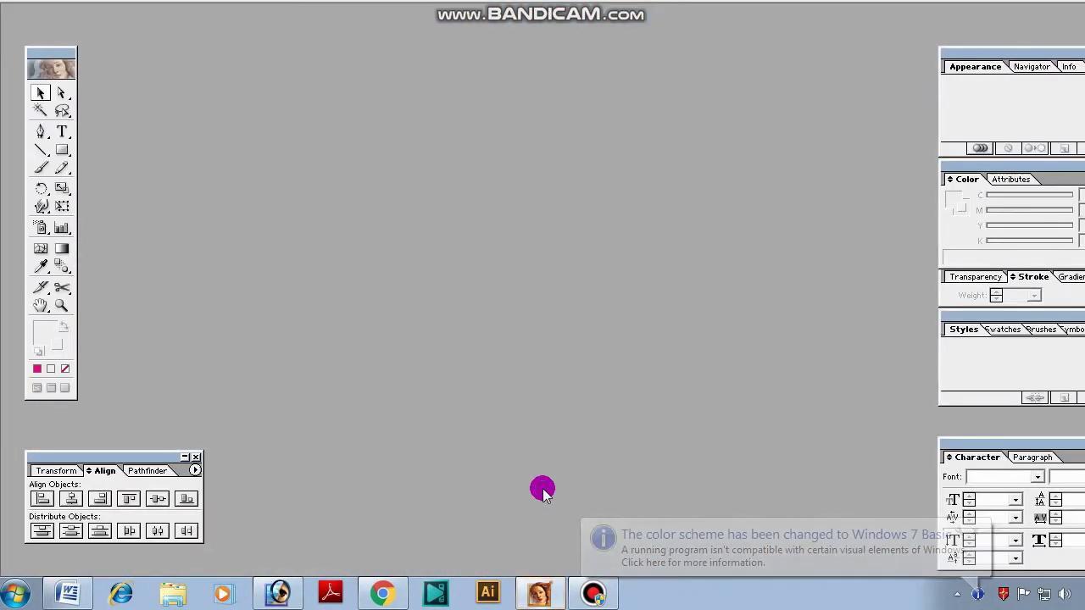
Step: Create a new A4 document and maximize its window
key("ctrl+n")
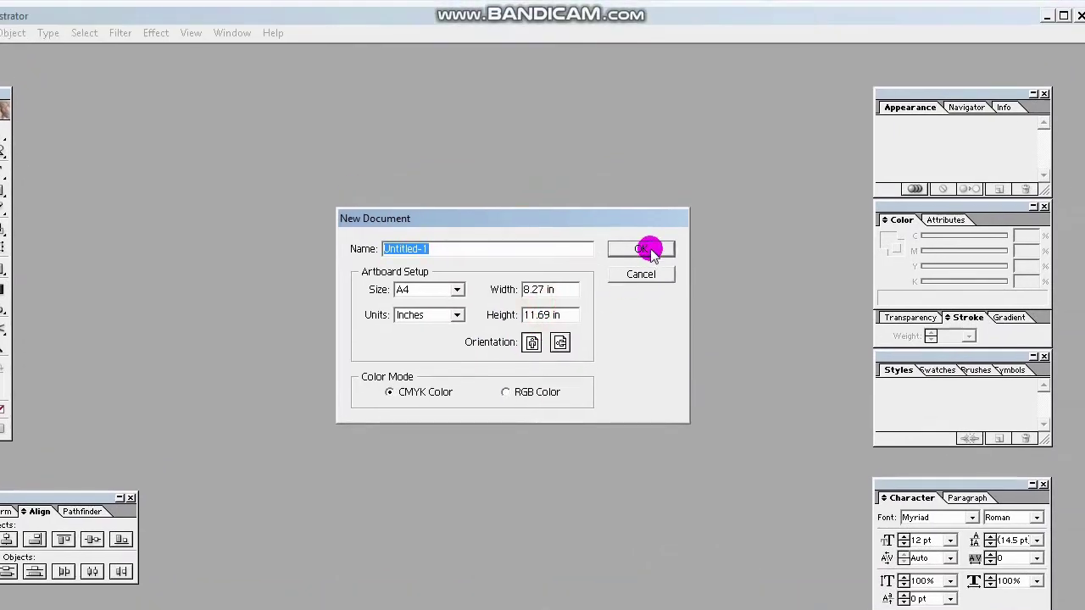
left_click(641, 249)
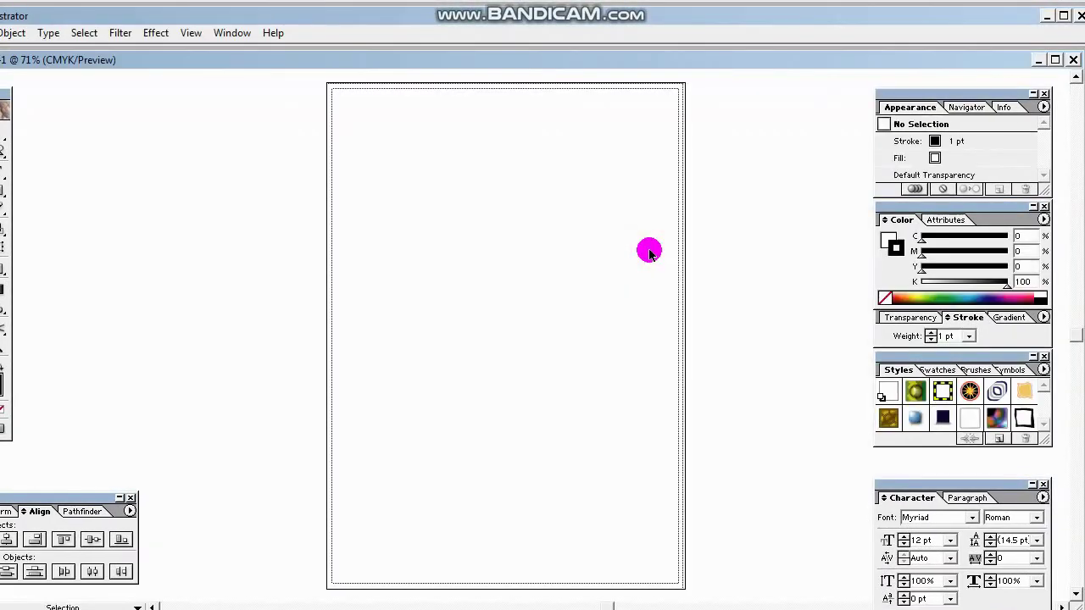
key("ctrl+plus")
key("ctrl+plus")
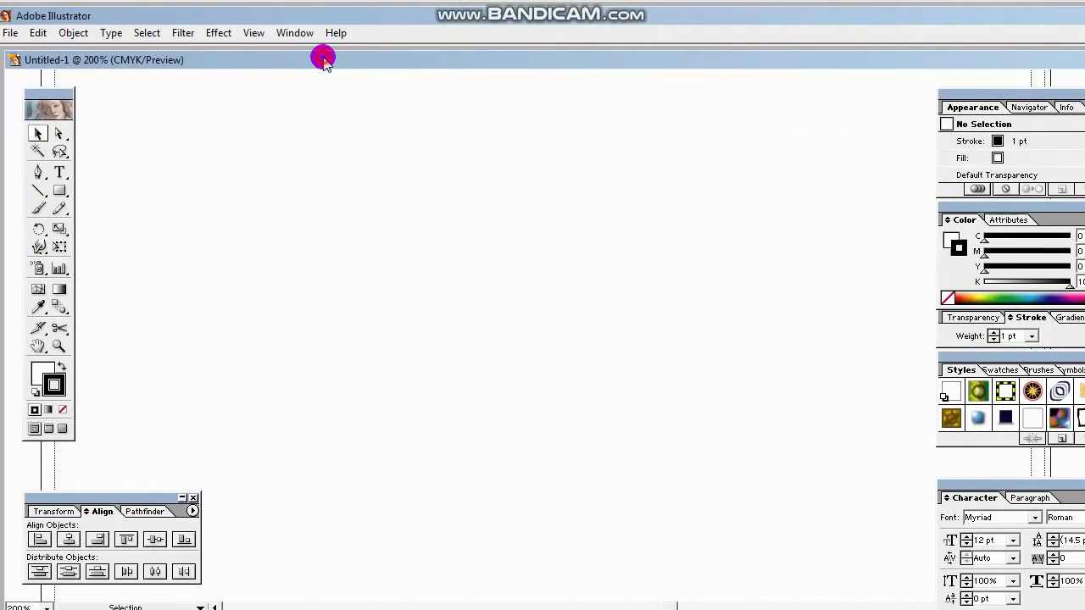
double_click(324, 59)
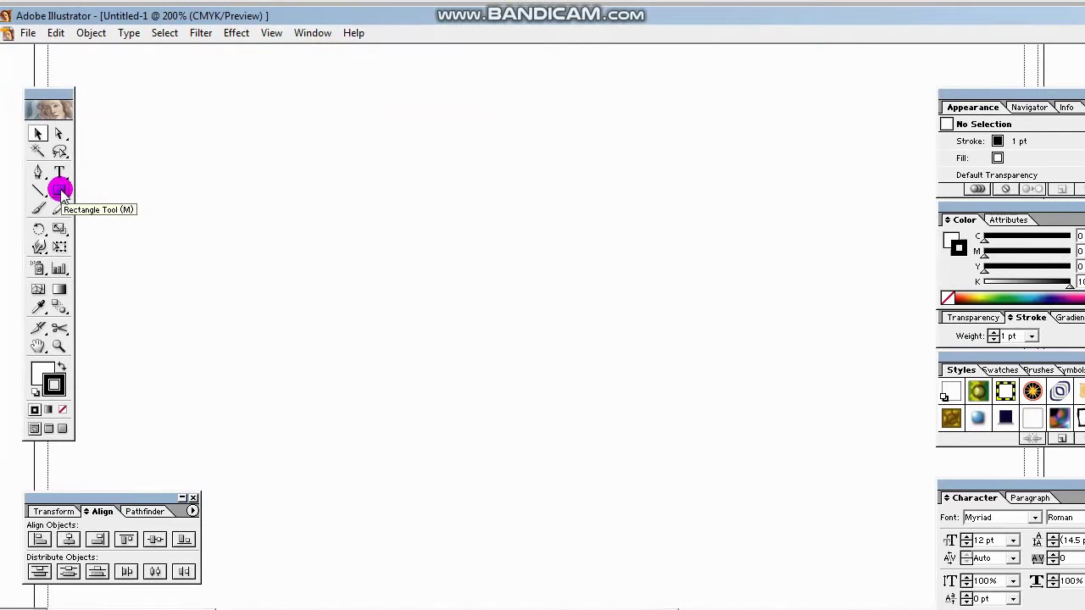
Step: Draw a circle on the artboard with the Ellipse tool and select it
left_click_drag(59, 190, 116, 191)
left_click_drag(414, 231, 543, 386)
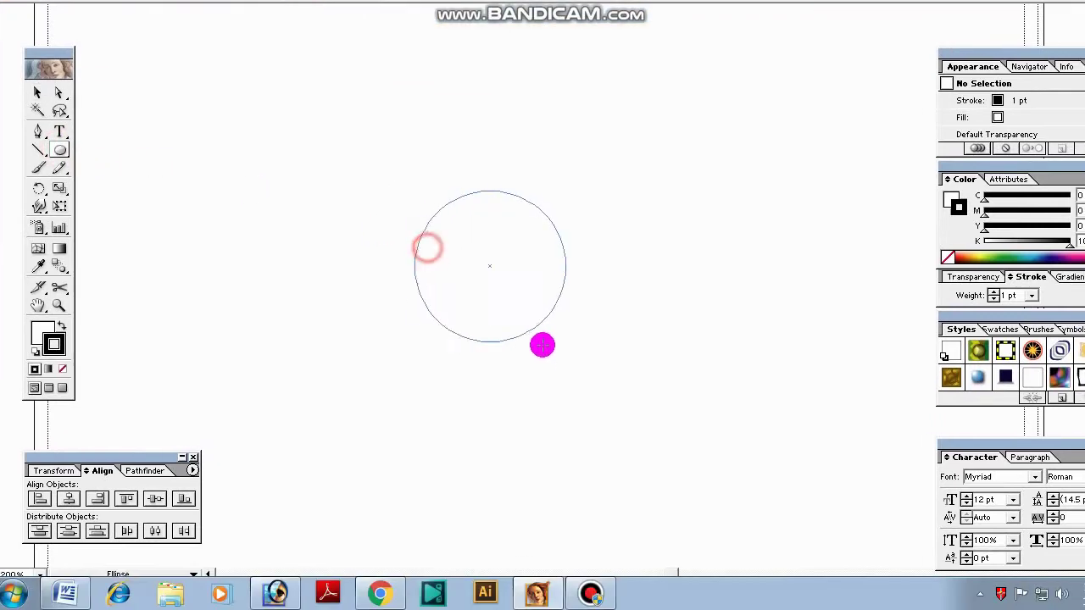
left_click_drag(543, 345, 613, 446)
left_click(37, 95)
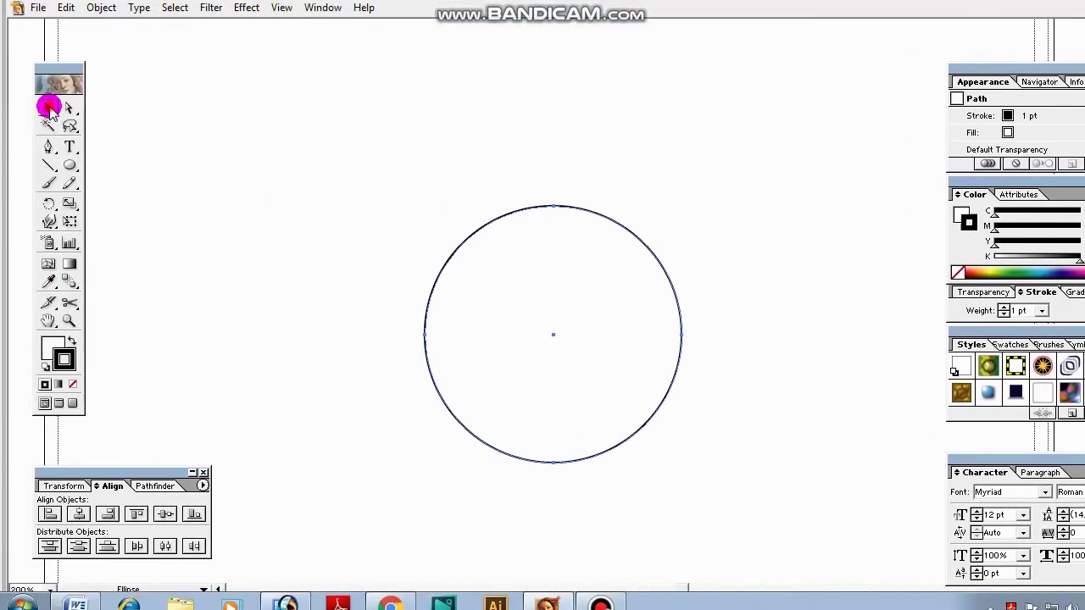
left_click(1013, 268)
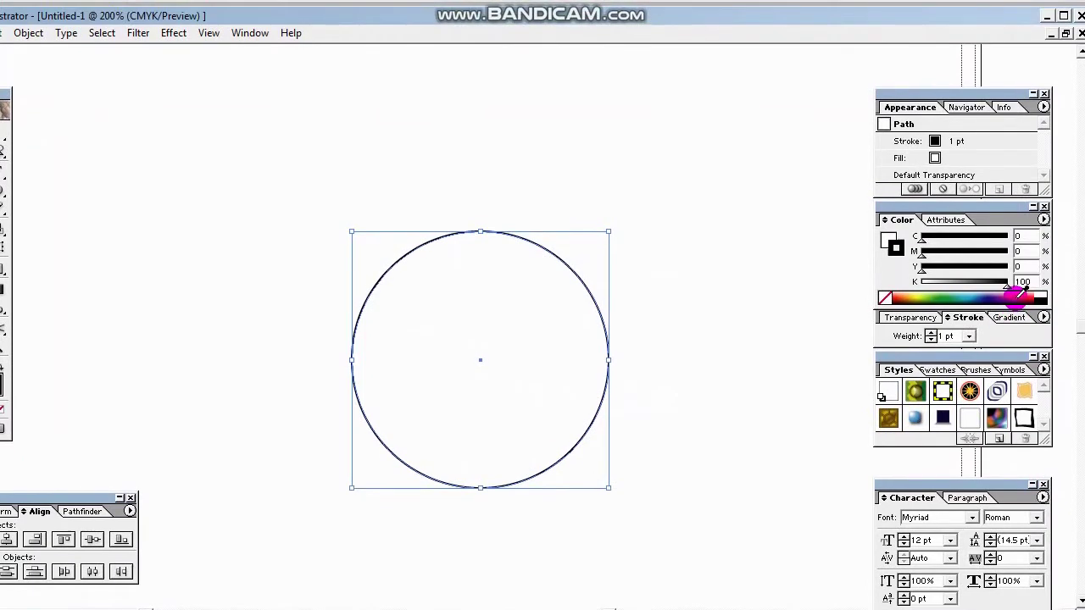
Step: Give the circle a red (M100 Y100) 3 pt outline, then shrink a centred copy
left_click(1029, 299)
left_click(1021, 252)
left_click_drag(957, 279, 1077, 254)
left_click_drag(932, 236, 747, 244)
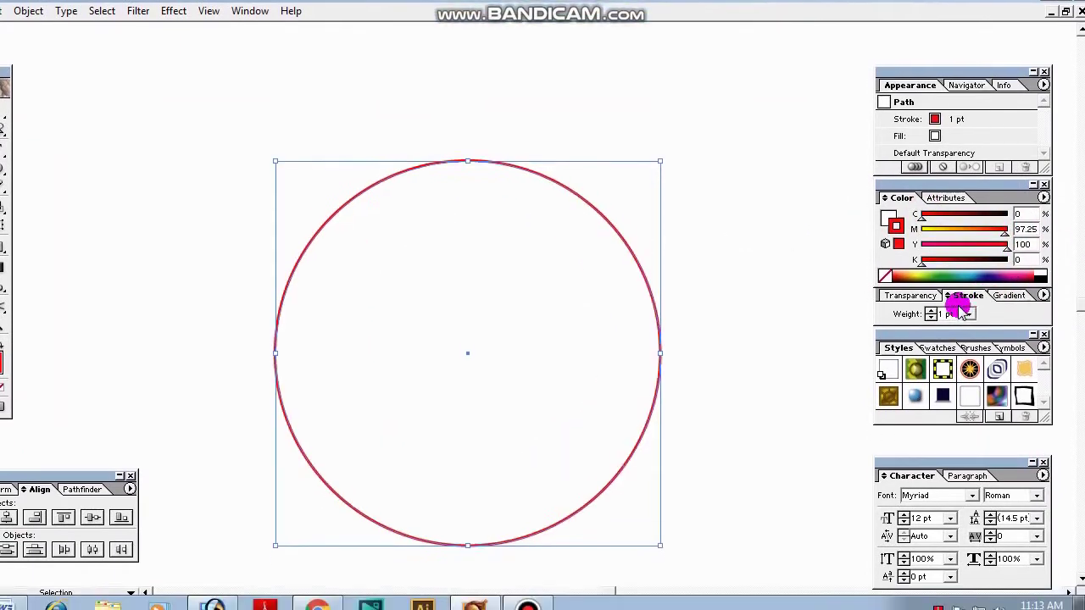
left_click(948, 336)
type("3")
key("Return")
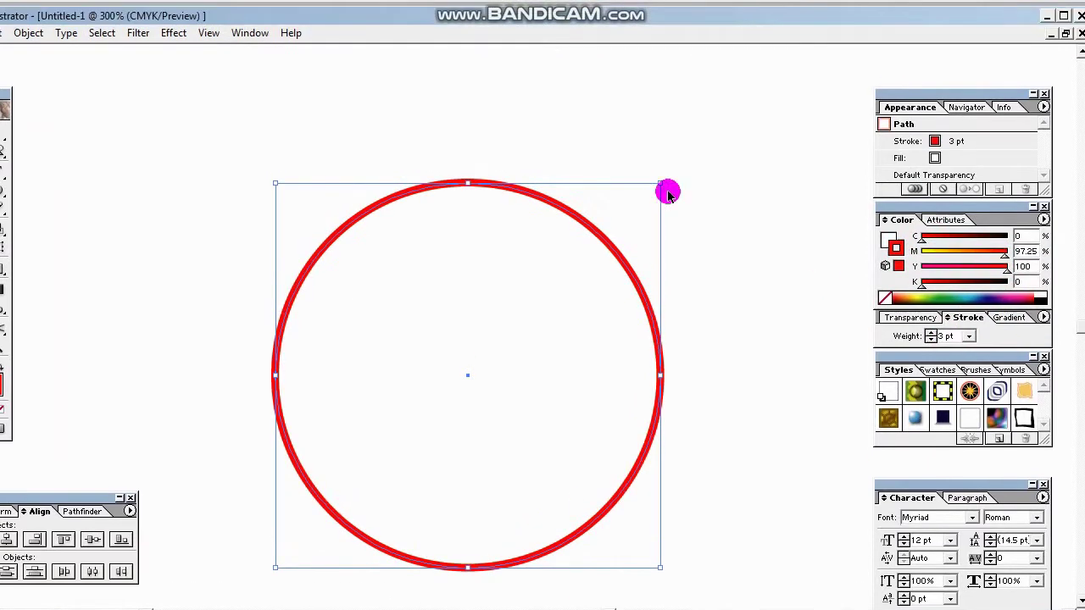
left_click_drag(444, 203, 429, 166)
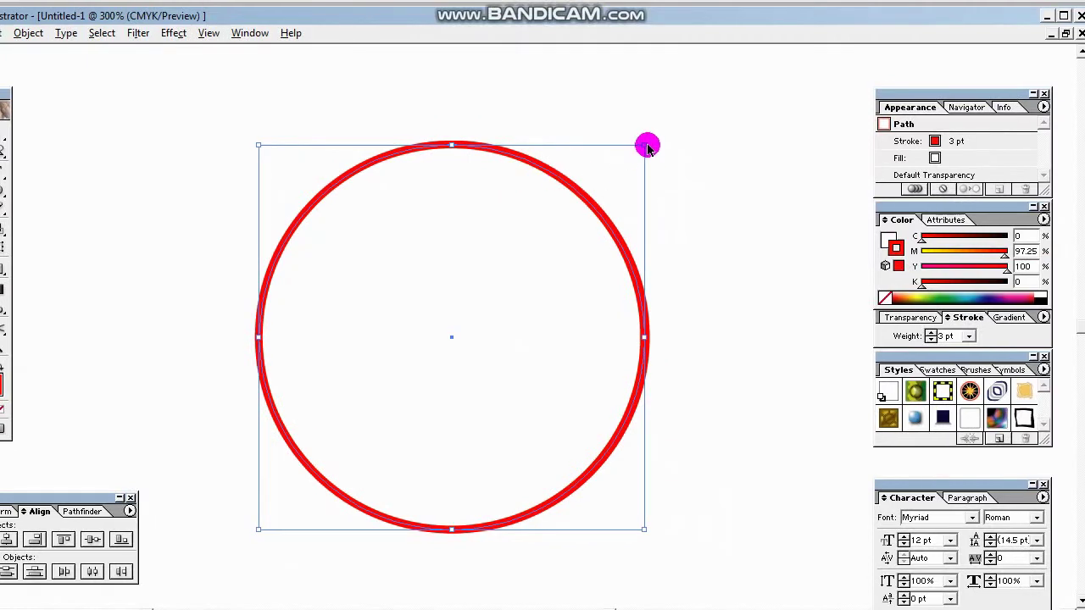
mouse_move(646, 144)
left_mouse_down()
mouse_move(617, 169)
mouse_move(612, 200)
mouse_move(583, 199)
mouse_move(562, 239)
left_mouse_up()
Step: Horizontally align all four rings on one common centre
key("Left")
key("Left")
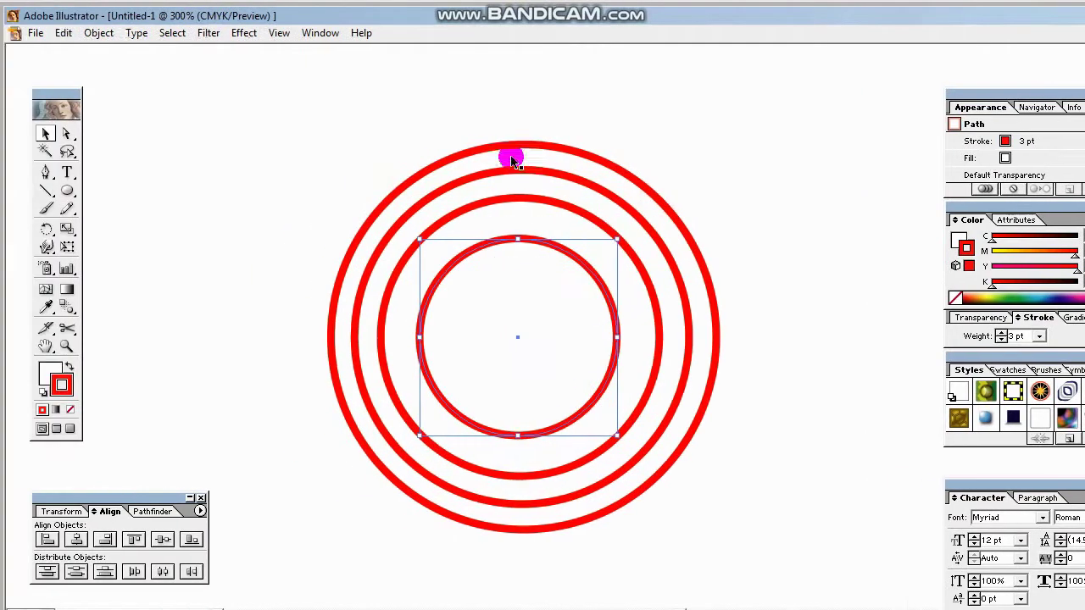
left_click_drag(445, 160, 551, 394)
left_click(5, 542)
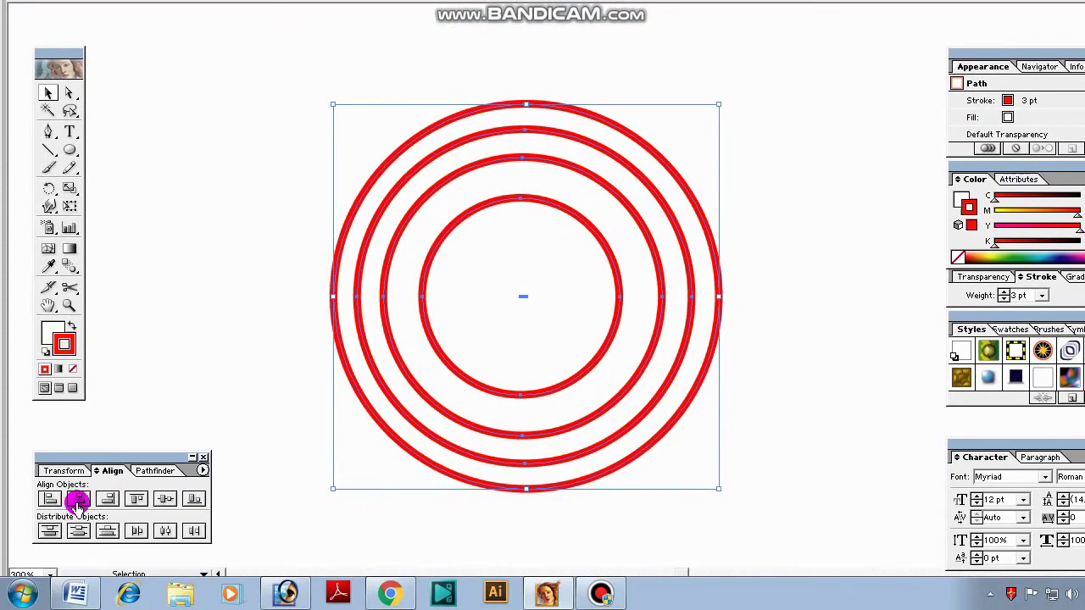
left_click(76, 501)
left_click(175, 341)
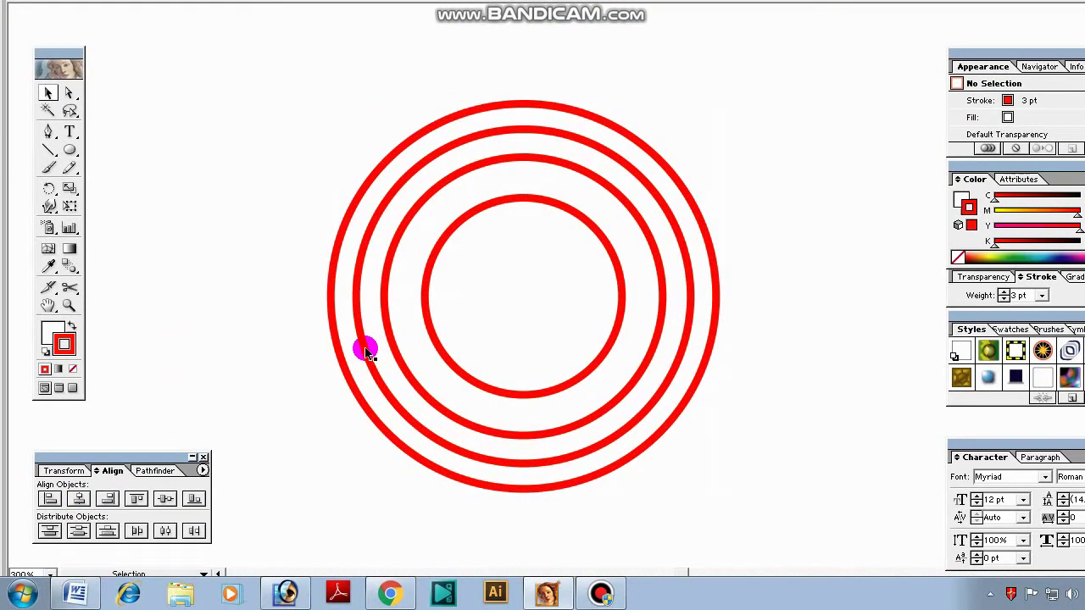
Step: Delete the innermost ring and show the rulers
left_click(366, 352)
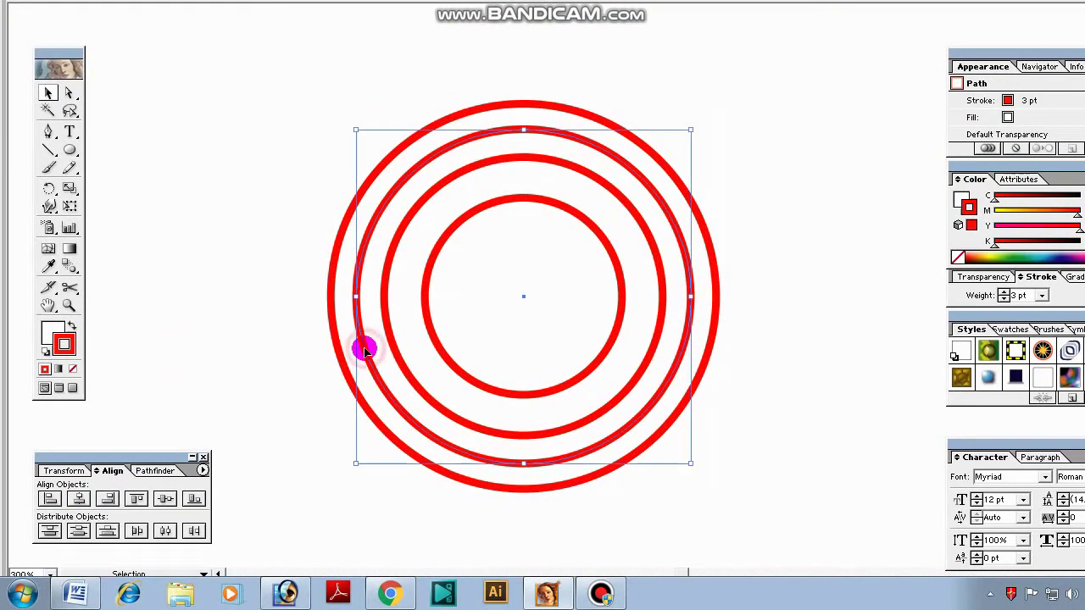
left_click(433, 347)
left_click(437, 343)
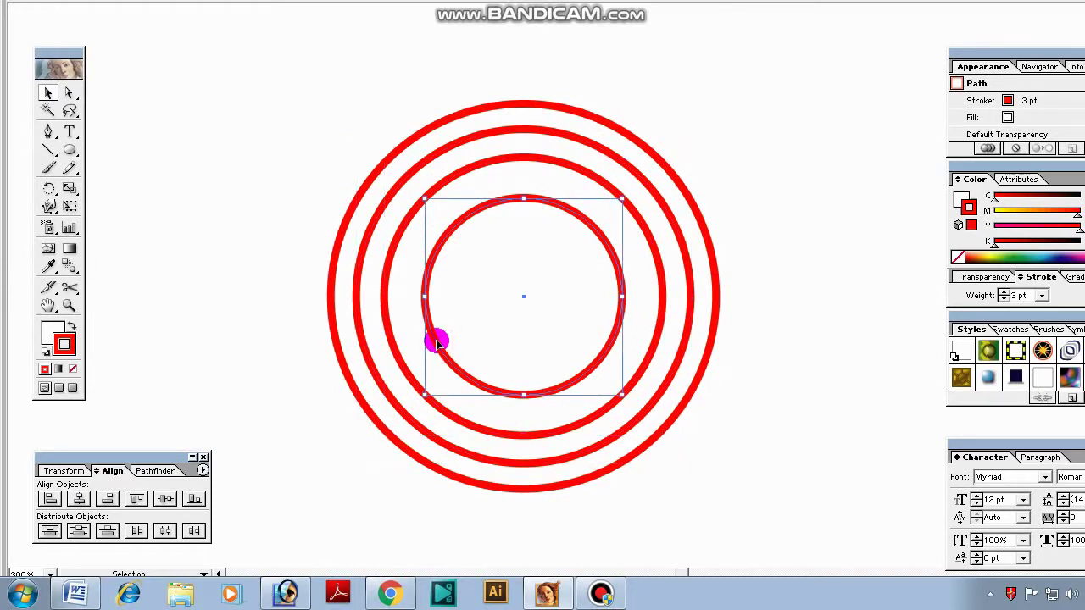
key("Delete")
left_click(368, 355)
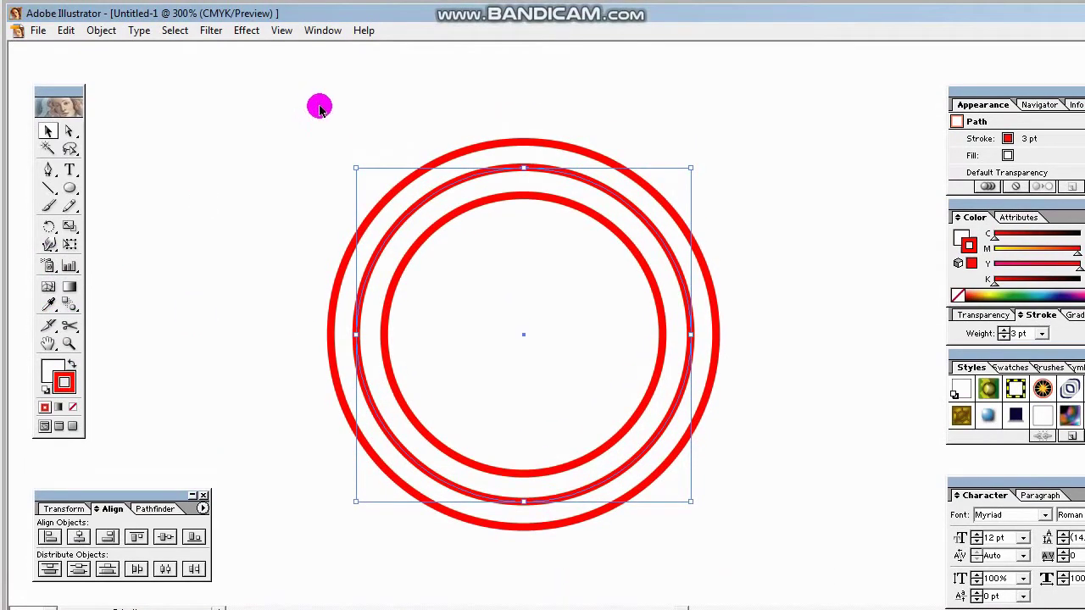
key("ctrl+r")
Step: Add two horizontal guides and cut out the middle ring's left piece between them
left_click_drag(444, 48, 438, 328)
left_click_drag(401, 47, 431, 370)
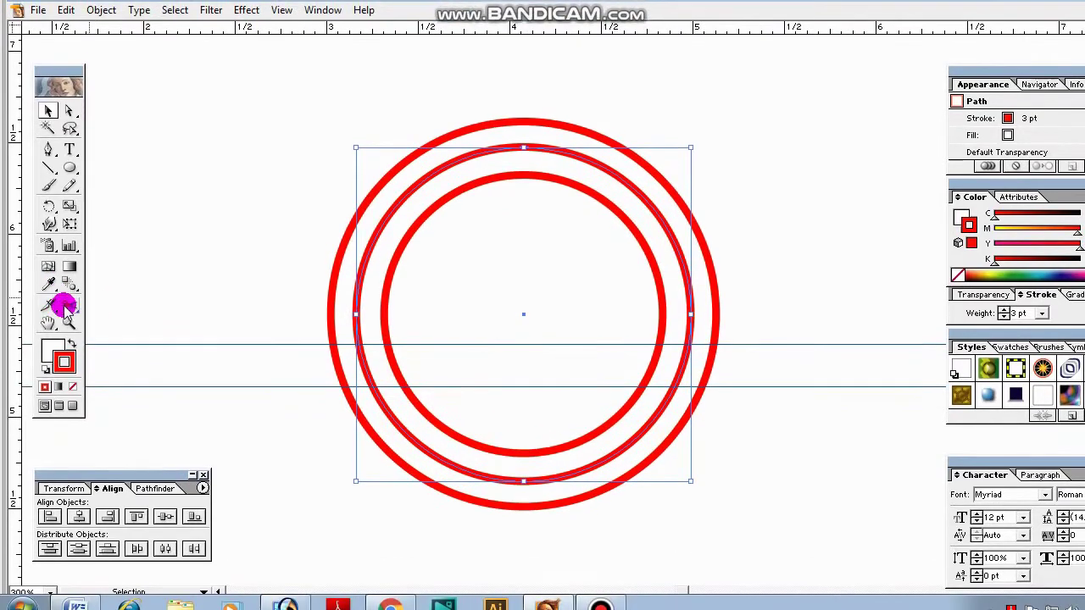
left_click(67, 305)
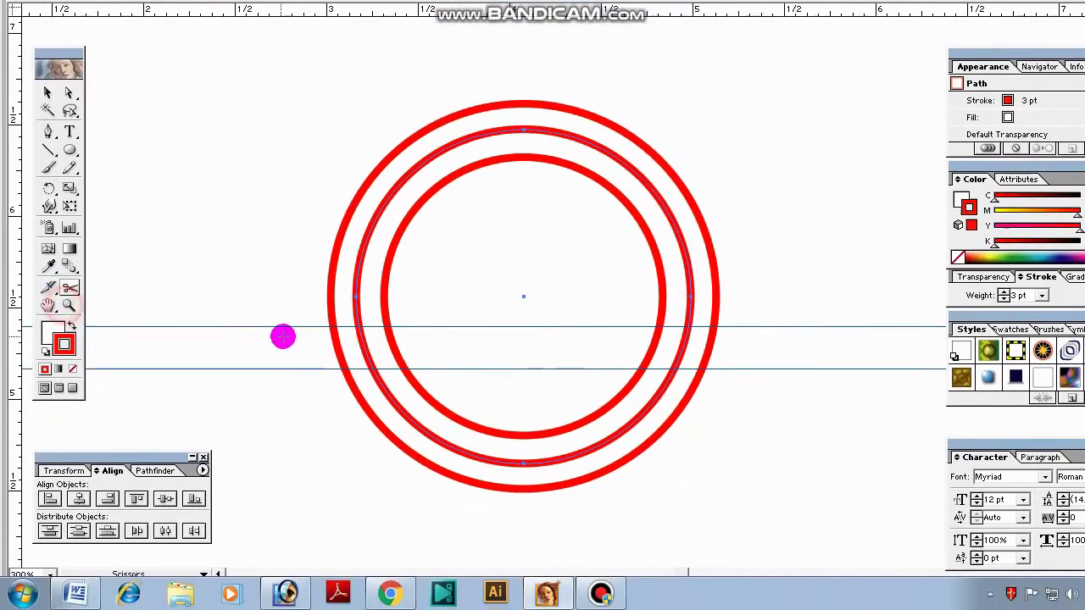
left_click(359, 340)
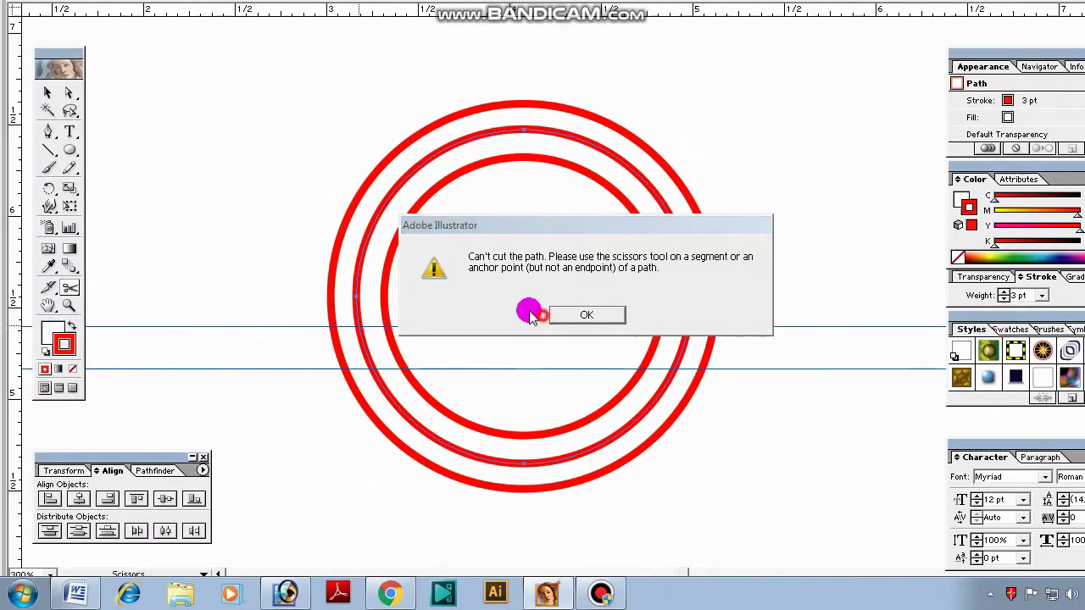
left_click(542, 321)
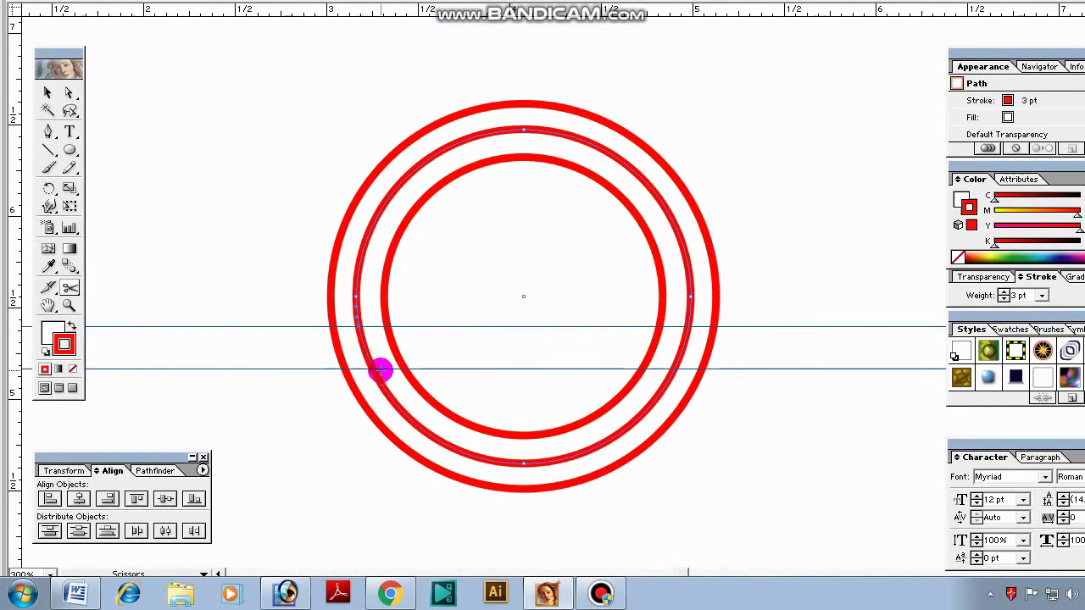
left_click(373, 369)
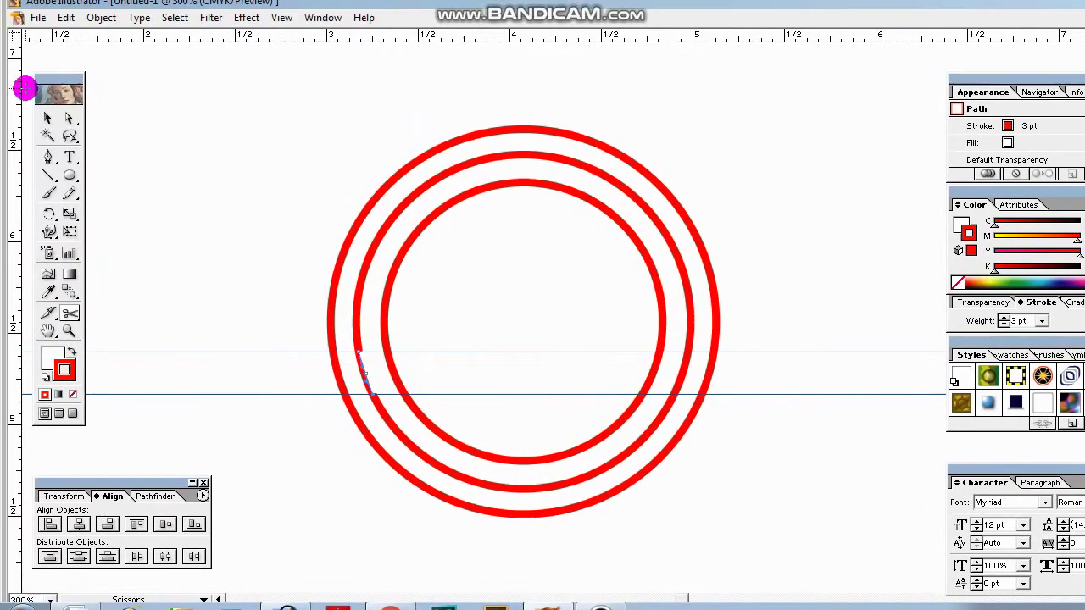
left_click(44, 115)
left_click(373, 344)
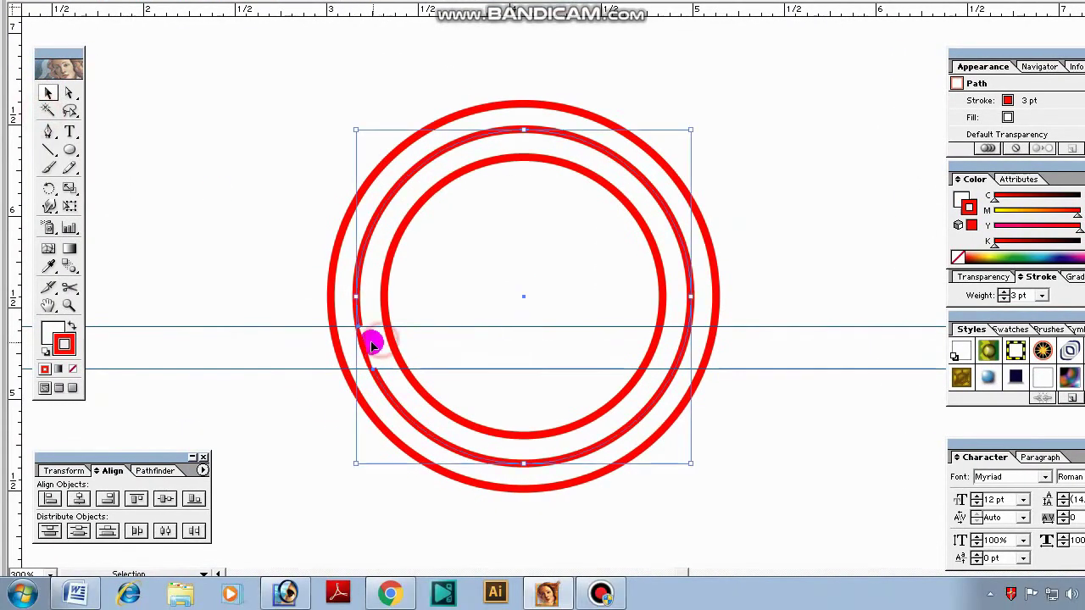
left_click(362, 350)
key("Delete")
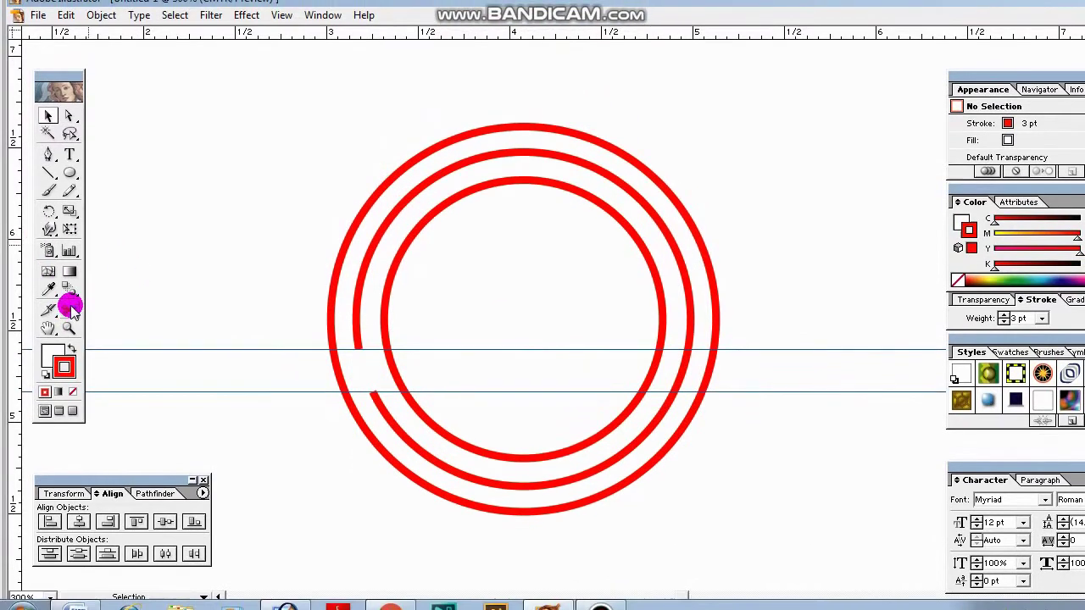
Step: Cut the middle ring at both guides on the right and remove the piece between them
left_click(71, 310)
left_click(695, 351)
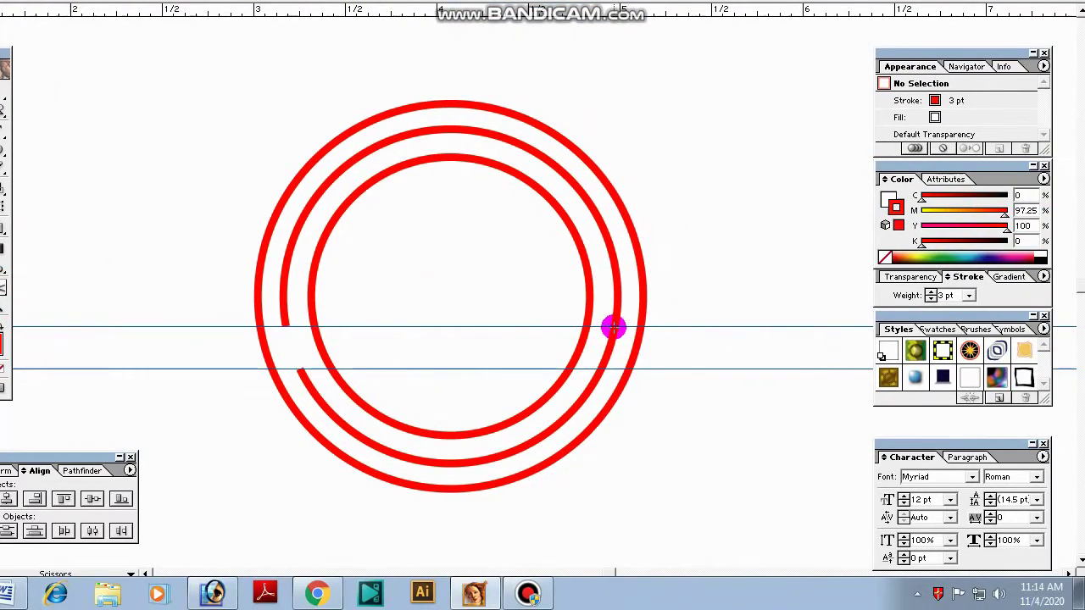
left_click(613, 327)
left_click(510, 315)
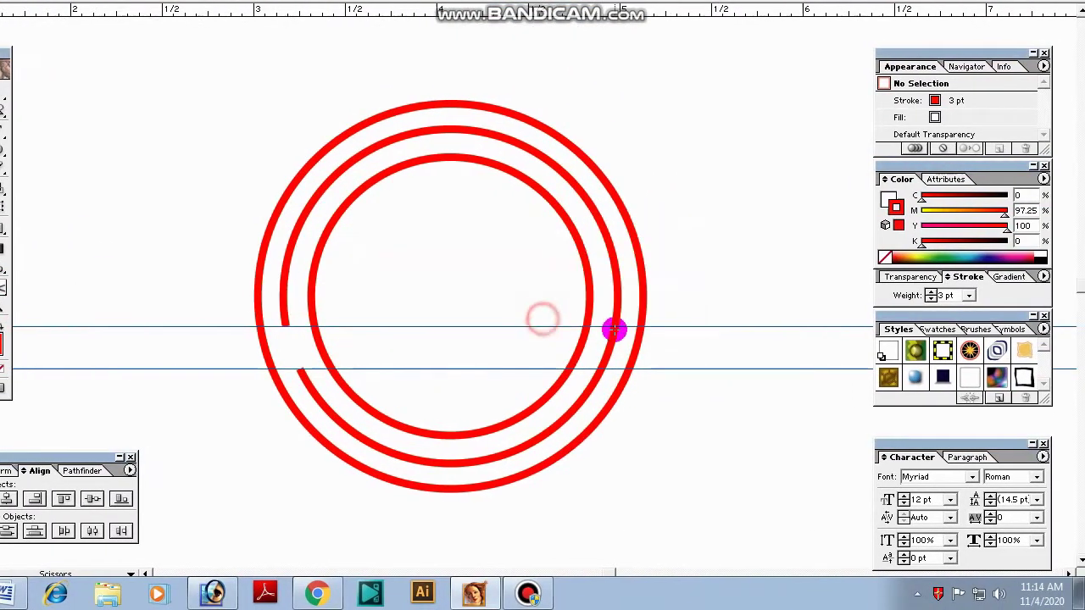
left_click(615, 327)
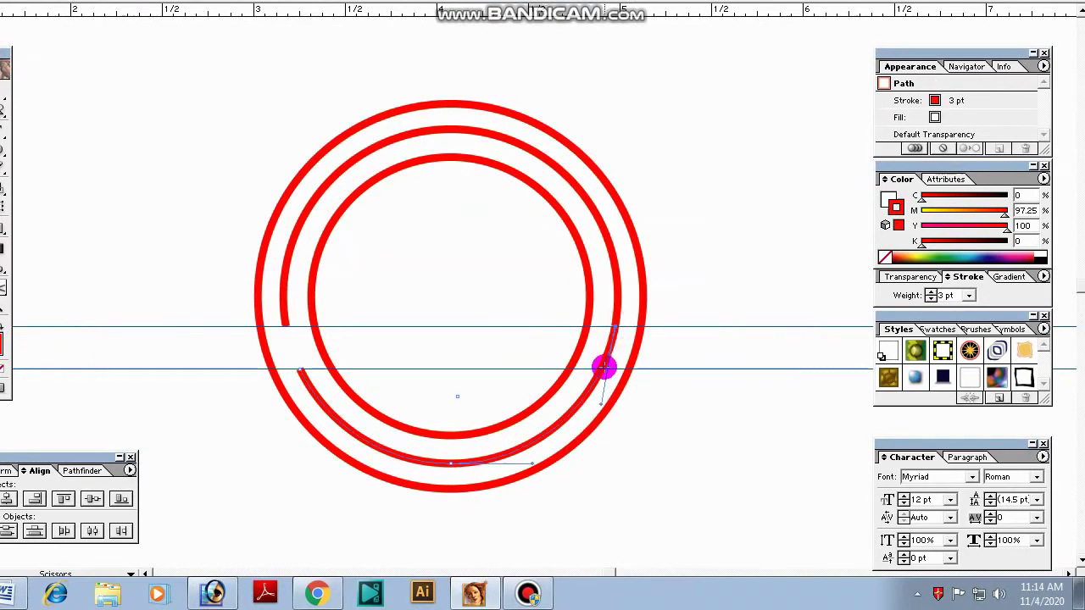
left_click(603, 367)
left_click(5, 114)
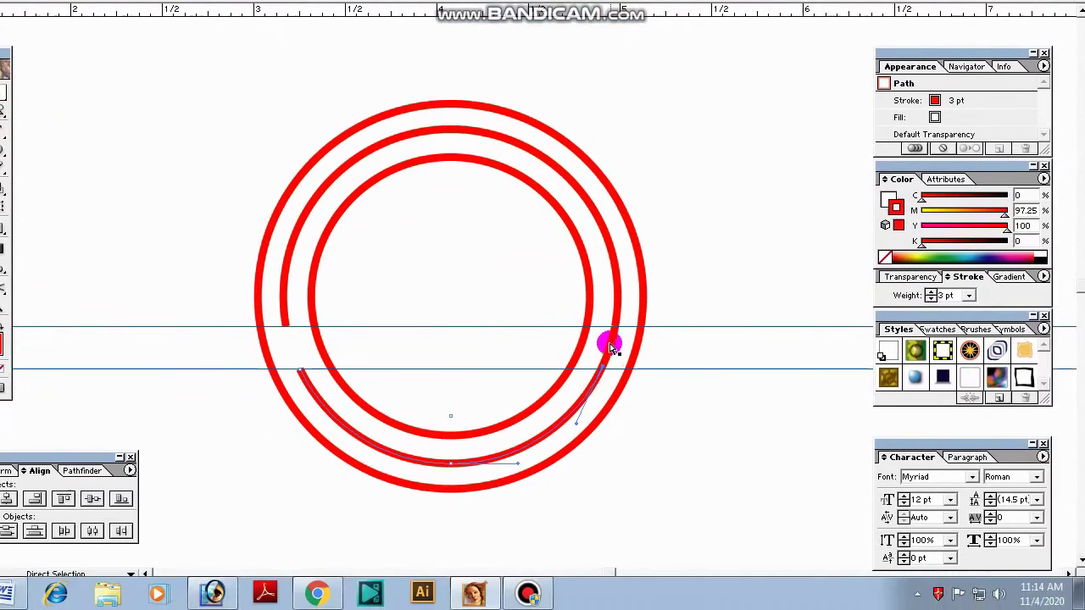
left_click_drag(671, 377, 691, 390)
key("ctrl+z")
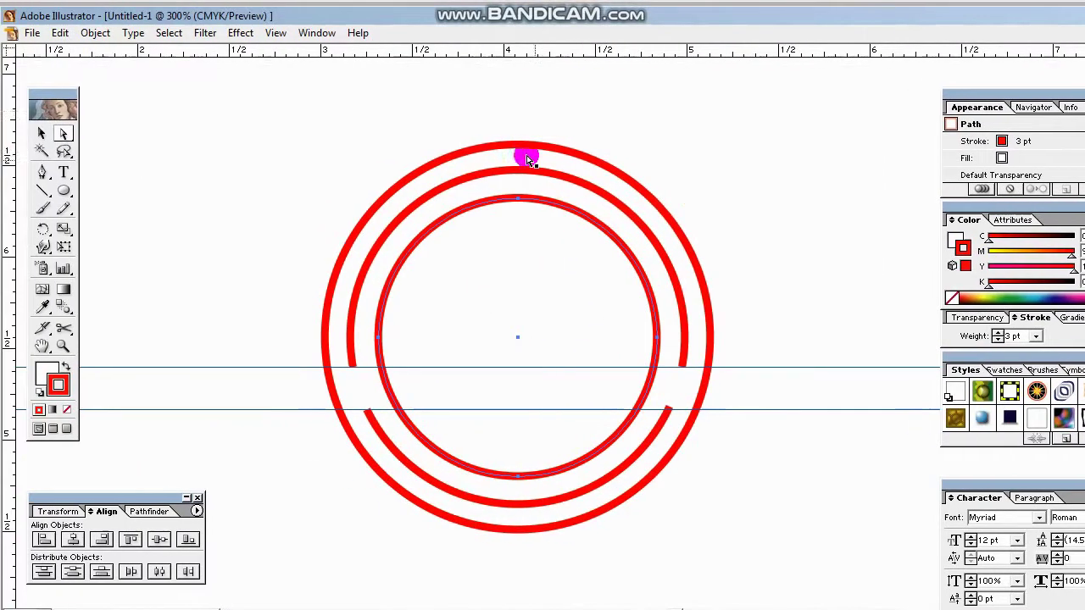
Step: Start path type on the middle ring's left edge and begin typing the business name
left_click(368, 70)
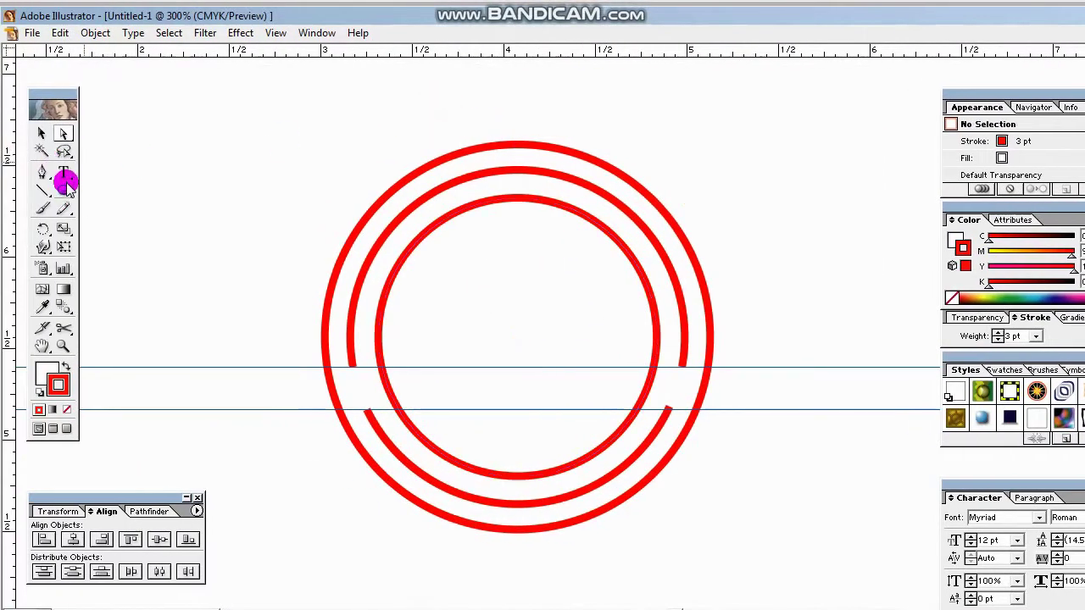
left_click(64, 173)
left_click(352, 350)
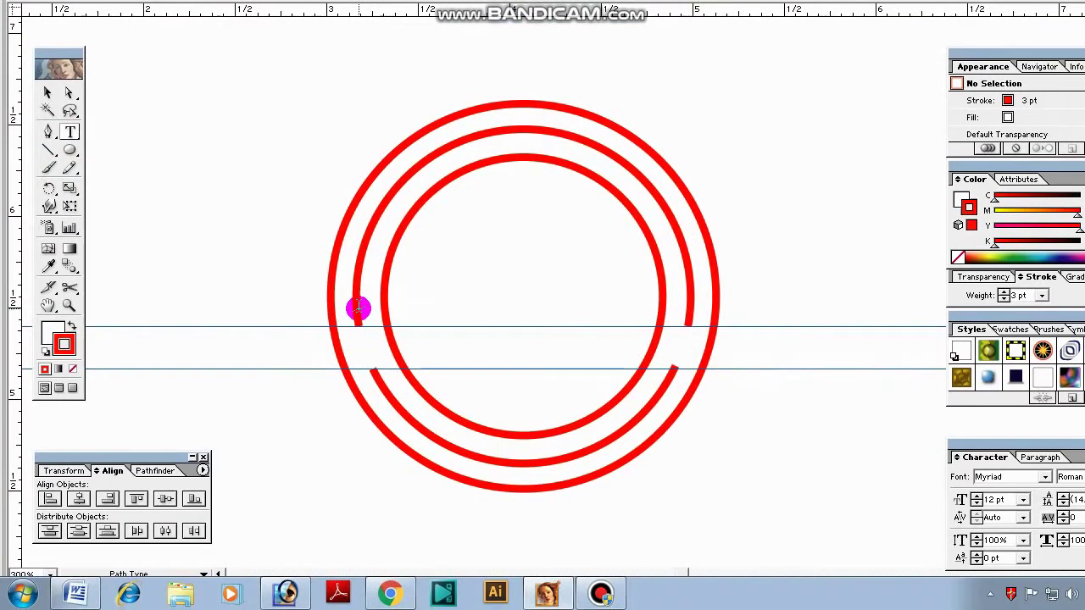
left_click(357, 308)
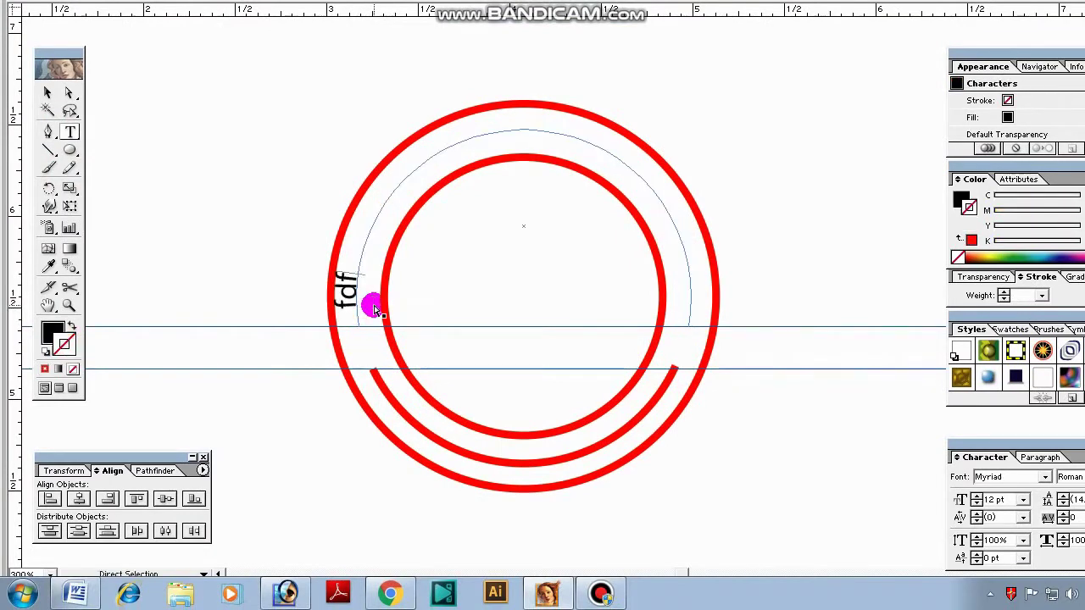
key("ctrl+a")
type("M")
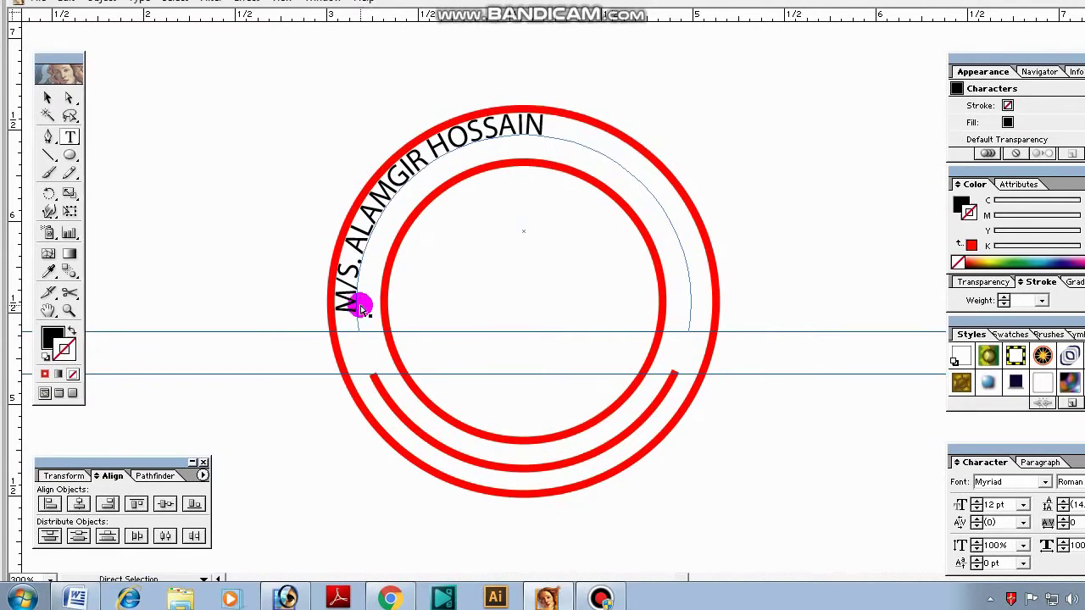
Step: Set the curved name text to Arial Bold
left_click_drag(359, 302, 862, 347)
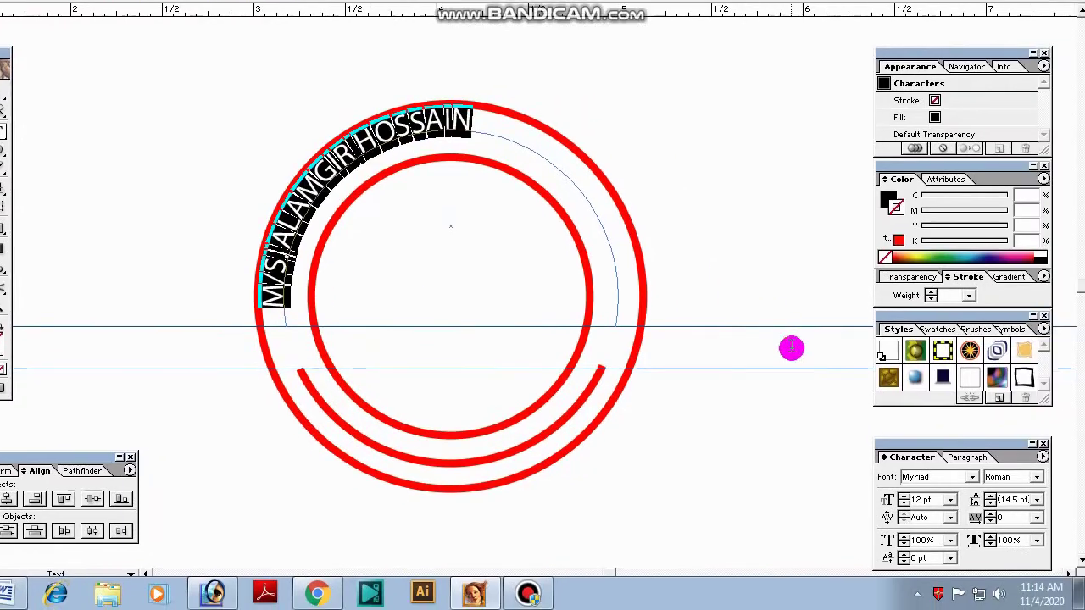
double_click(923, 478)
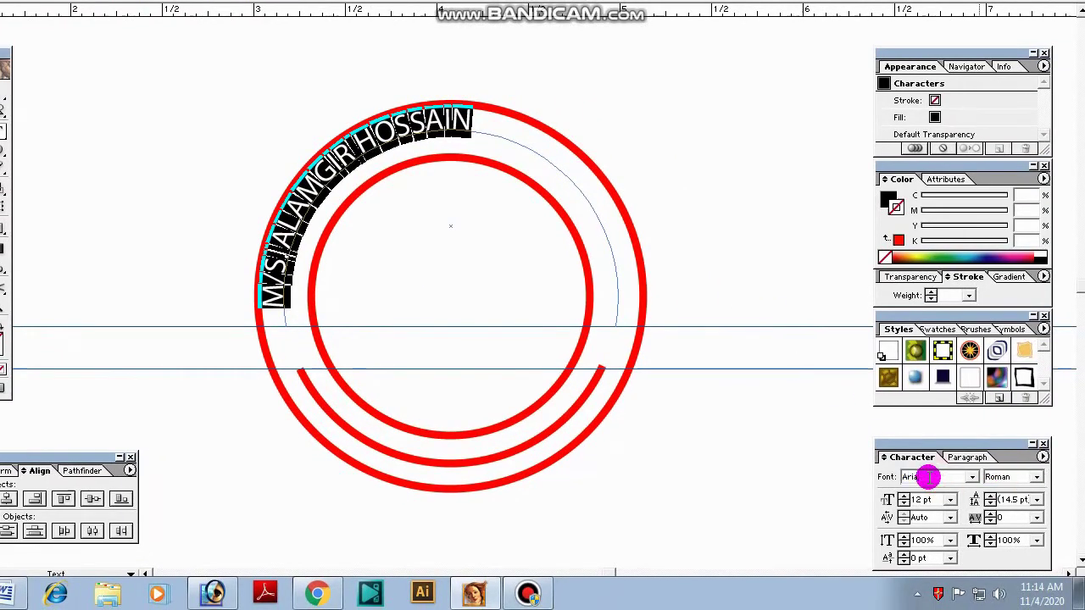
type("Arial")
key("Return")
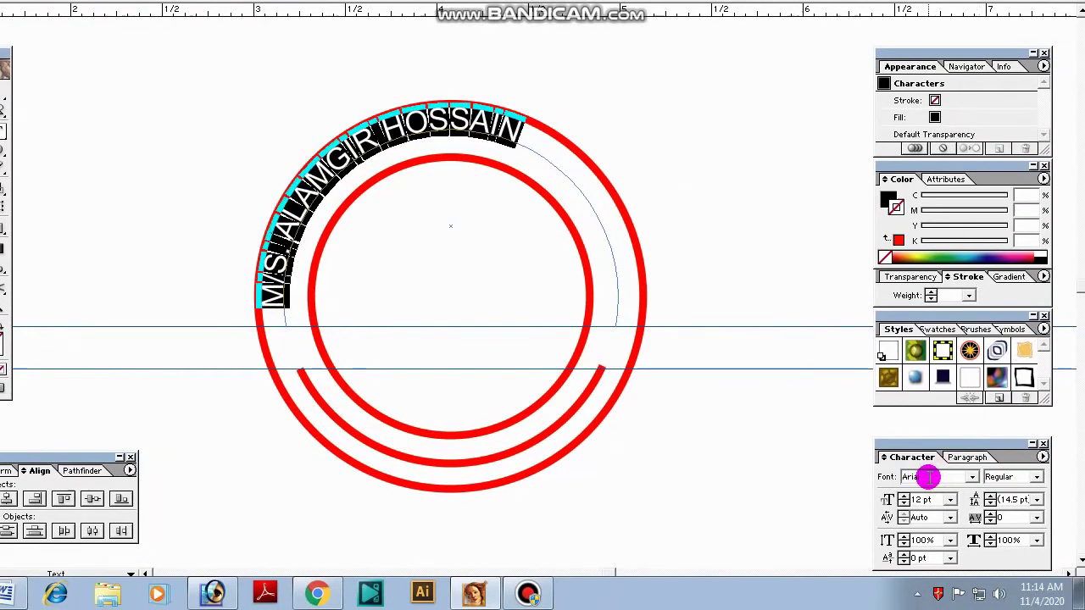
left_click(1038, 480)
left_click(1015, 534)
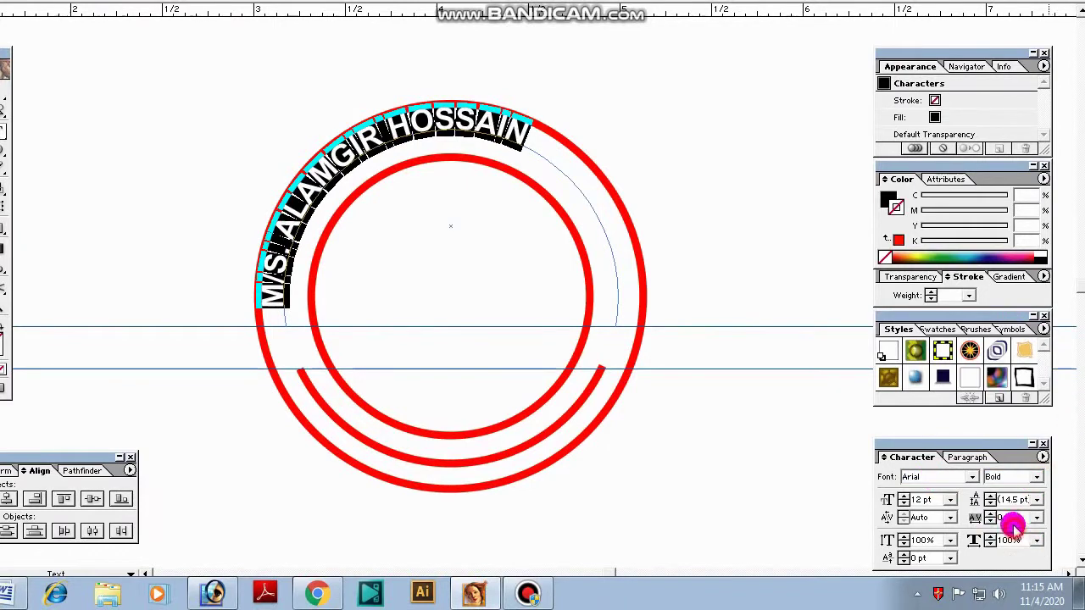
Step: Set the curved text's font size to 20 pt
double_click(922, 499)
type("15")
key("Return")
left_click(935, 500)
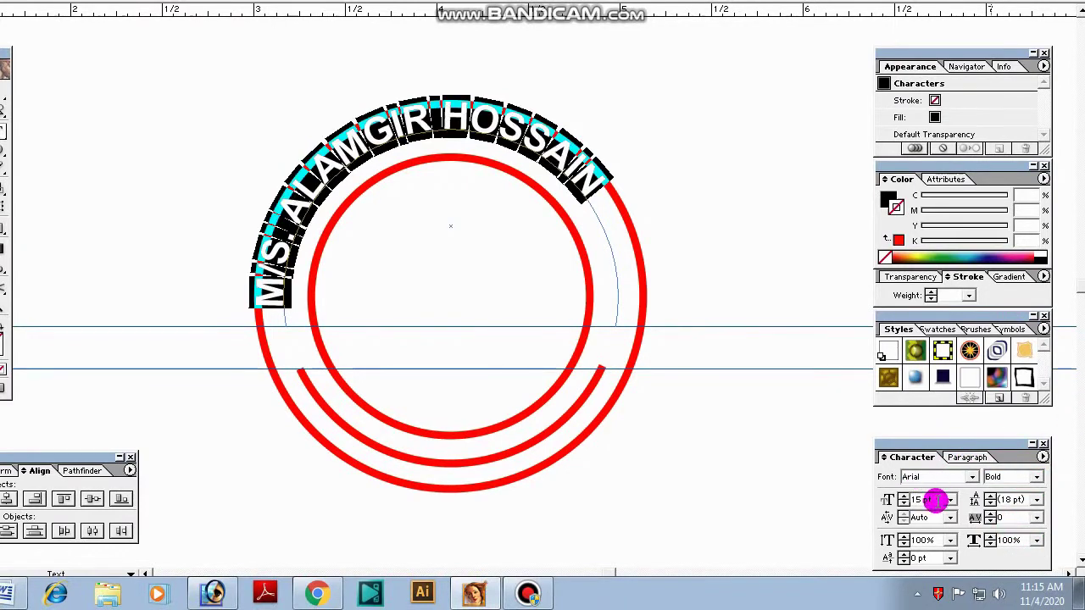
type("18")
key("Return")
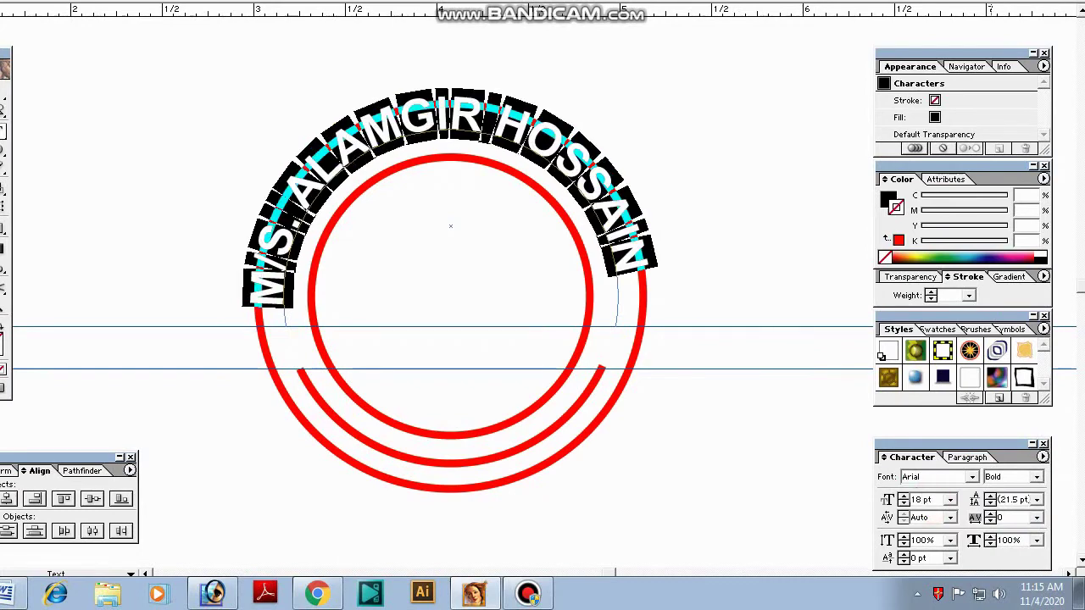
double_click(922, 500)
key("Return")
Step: Resize the curved text object so it spans the ring's top arc
left_click(44, 133)
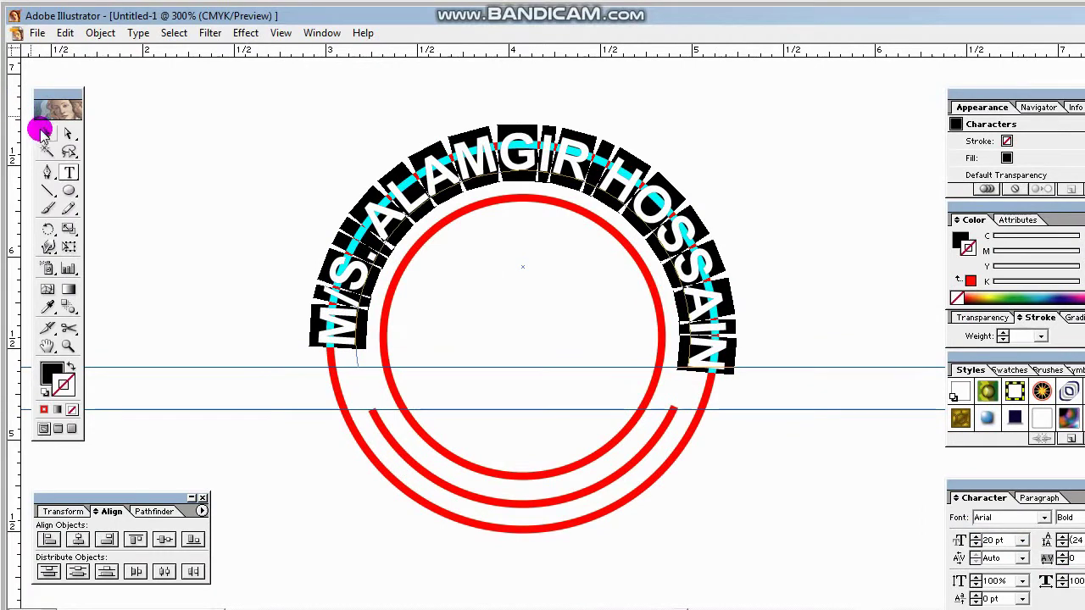
left_click(606, 168)
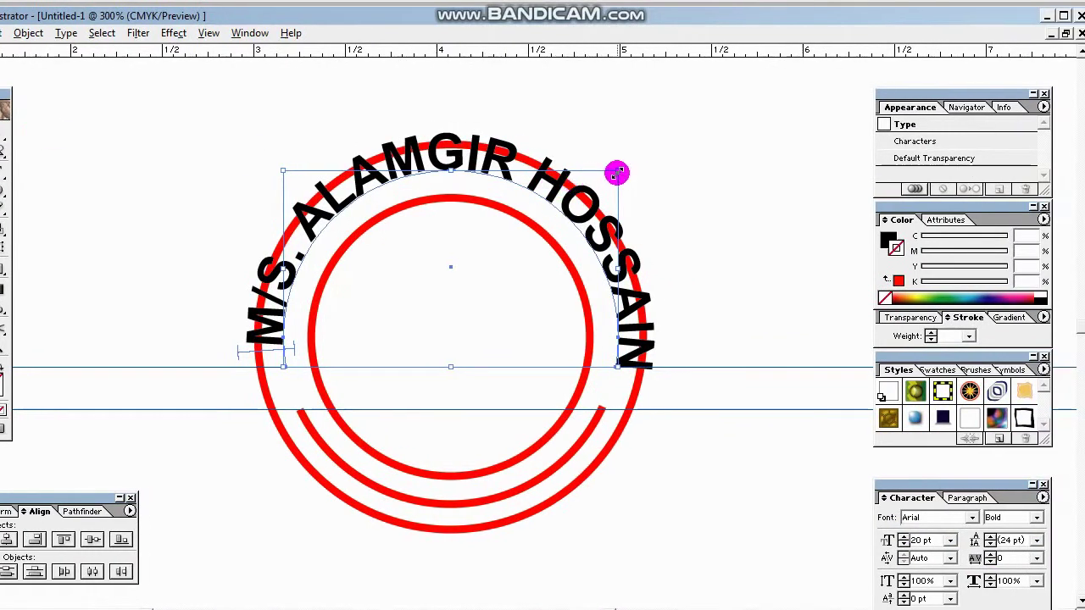
left_click_drag(616, 173, 597, 189)
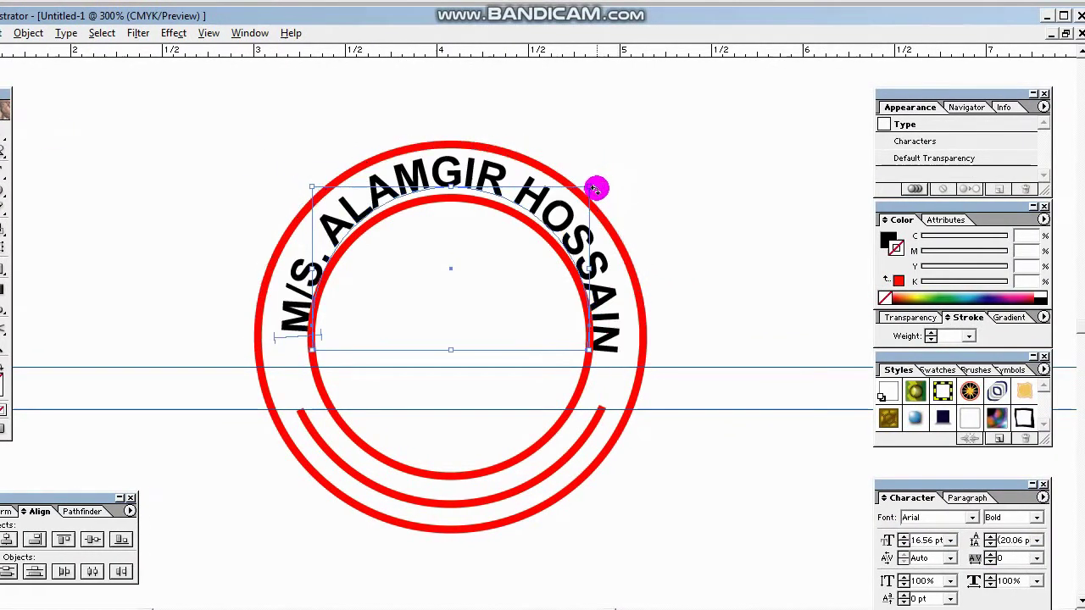
left_click(658, 181)
key("ctrl+plus")
left_click(575, 232)
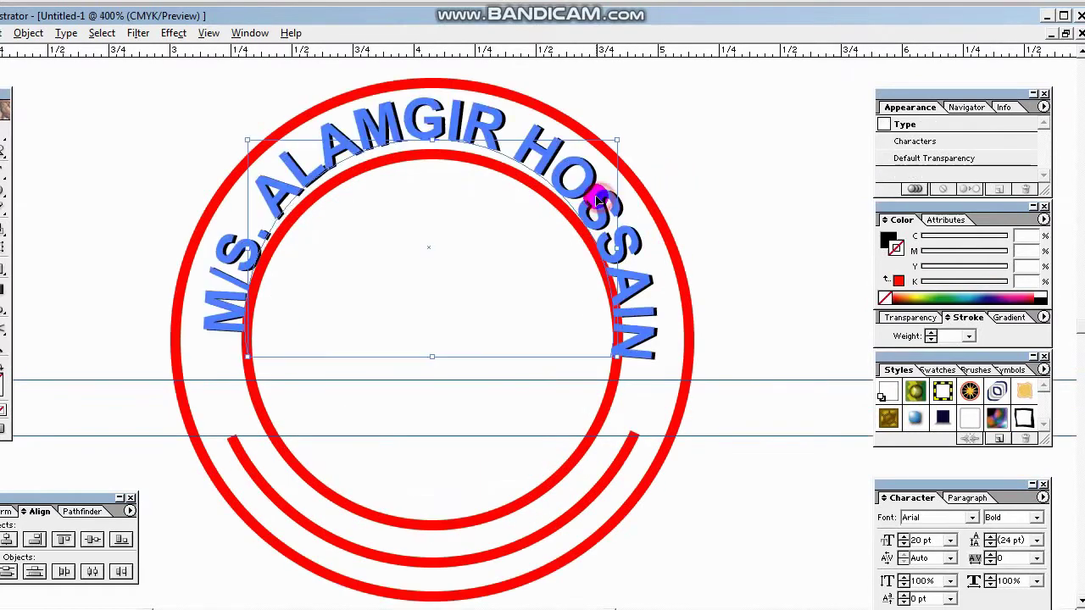
left_click(598, 200)
left_click_drag(614, 139, 623, 138)
left_click(686, 127)
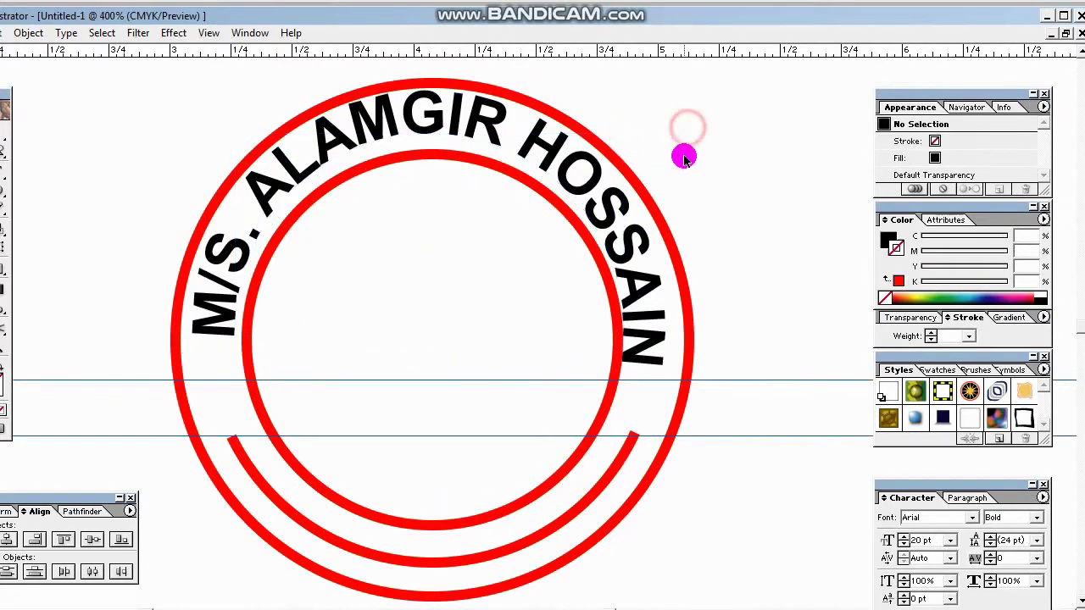
left_click(582, 236)
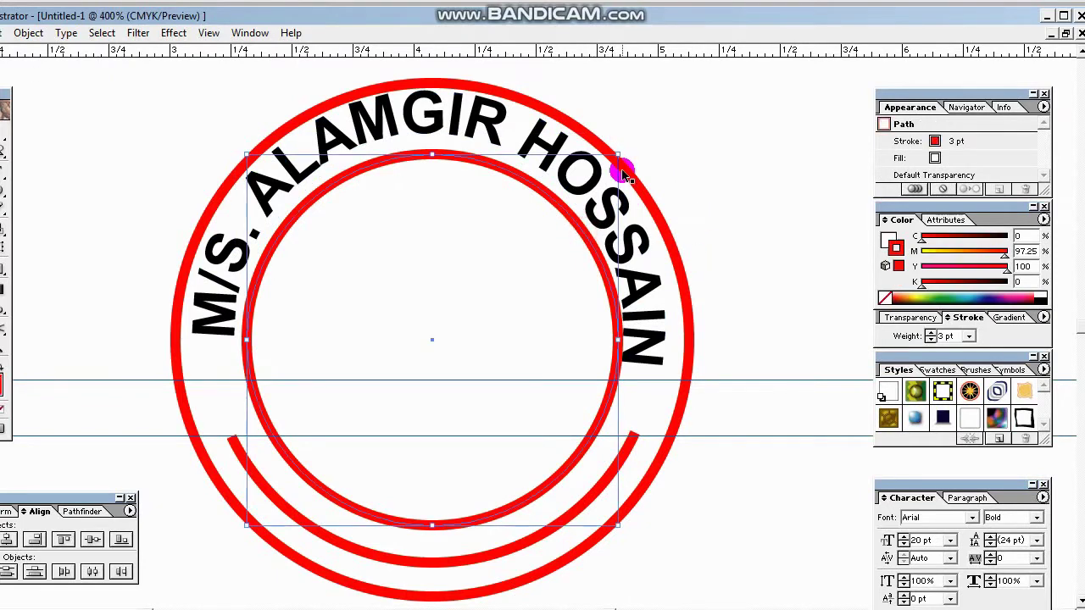
left_click(727, 161)
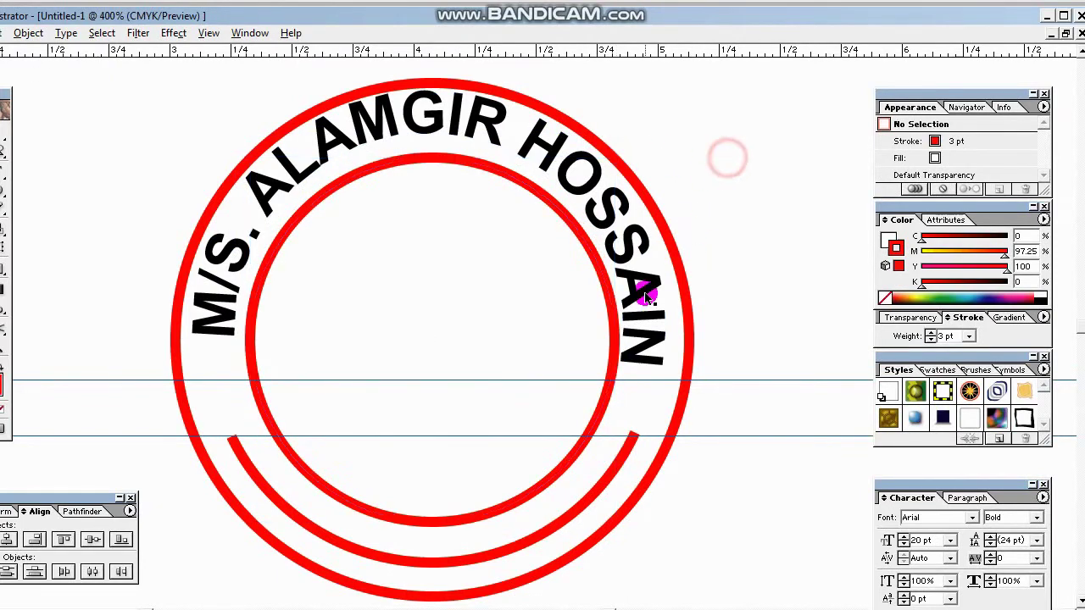
left_click(649, 284)
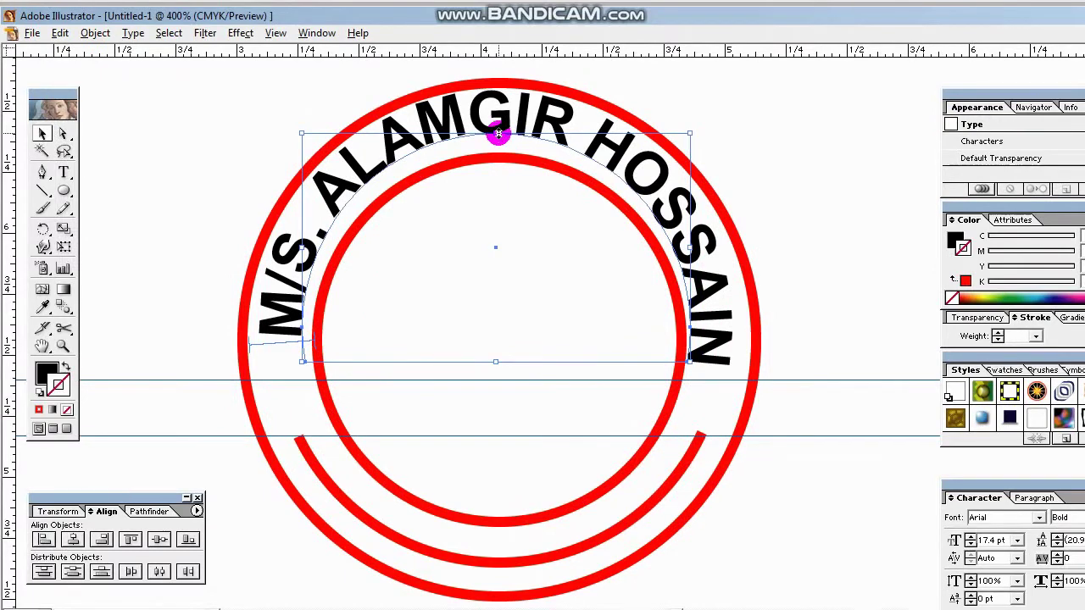
left_click_drag(498, 134, 499, 137)
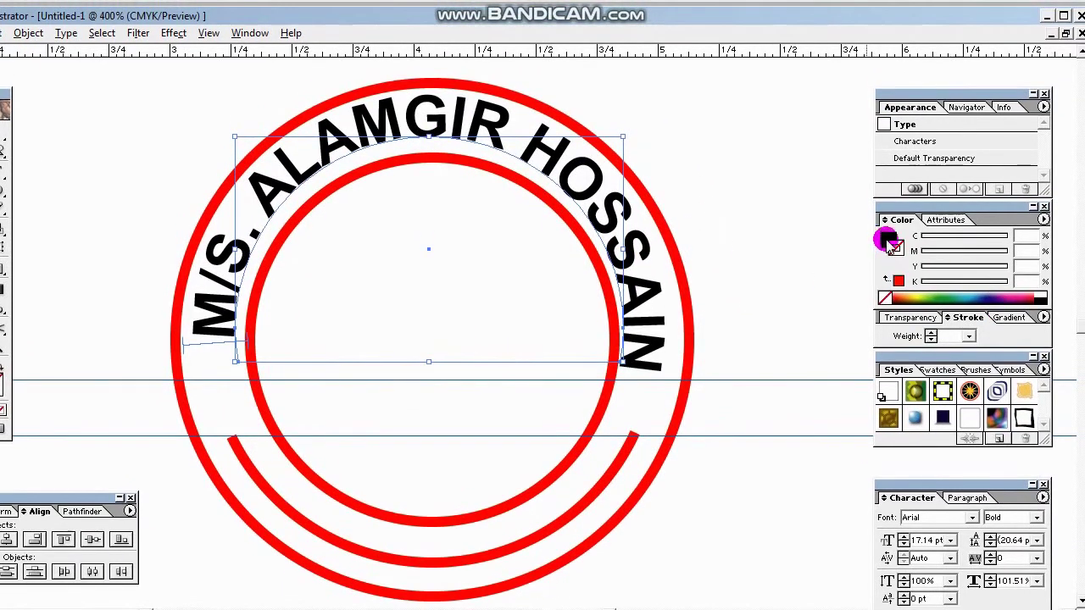
Step: Fill the curved text red with M100, Y100 and K0
left_click(888, 242)
left_click_drag(1007, 282, 1046, 274)
left_click(1001, 251)
left_click(759, 232)
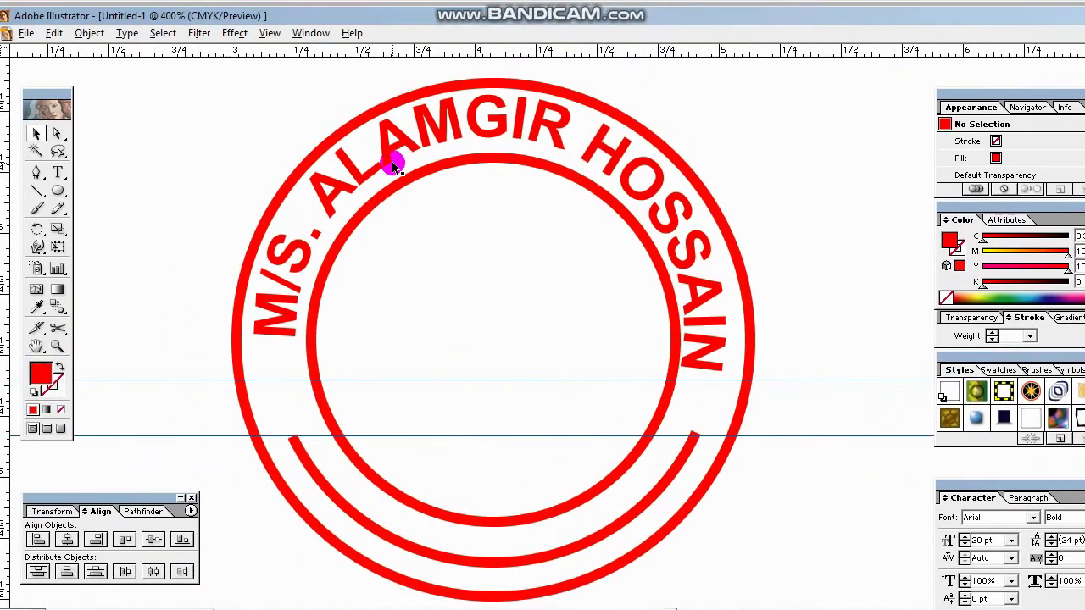
Step: Alt-drag a flipped copy of the curved name inside the path and select all its text
left_click(225, 285)
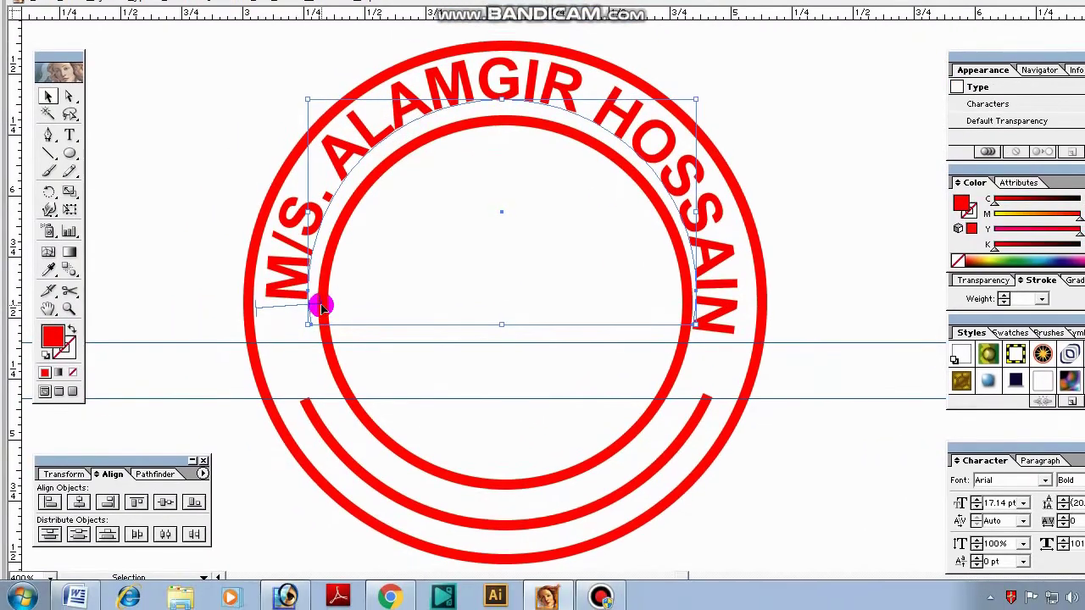
left_click_drag(319, 302, 336, 361)
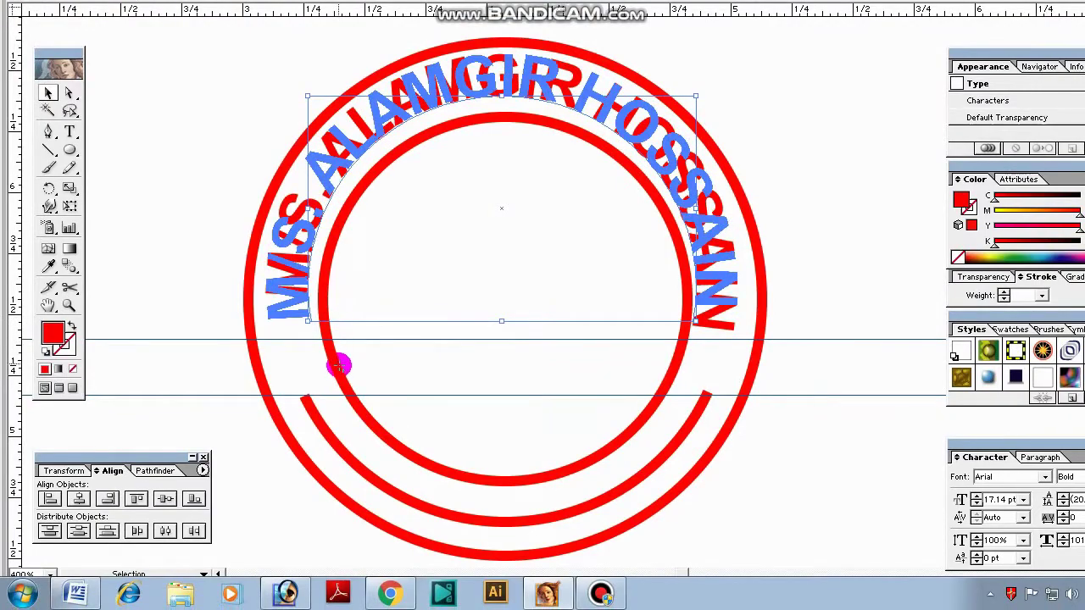
left_click_drag(339, 319, 343, 230)
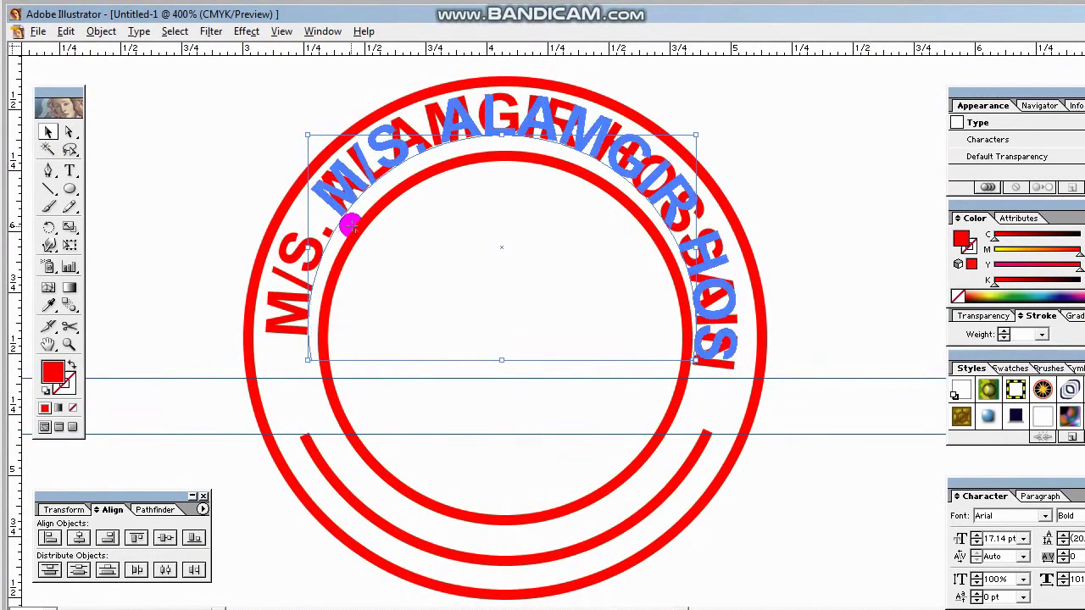
left_click_drag(343, 269, 647, 148)
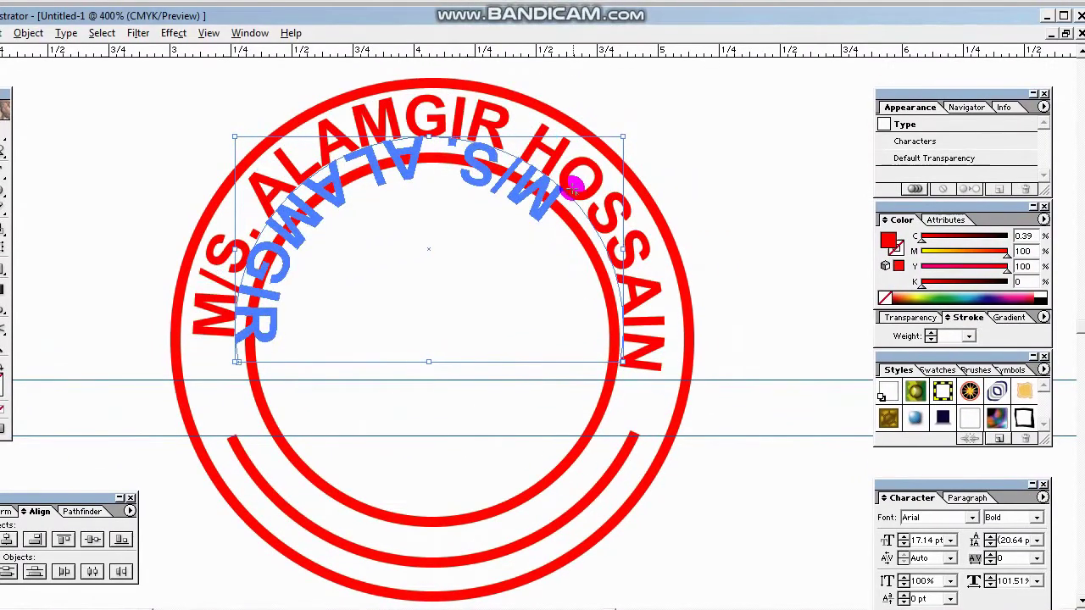
left_click_drag(573, 186, 687, 361)
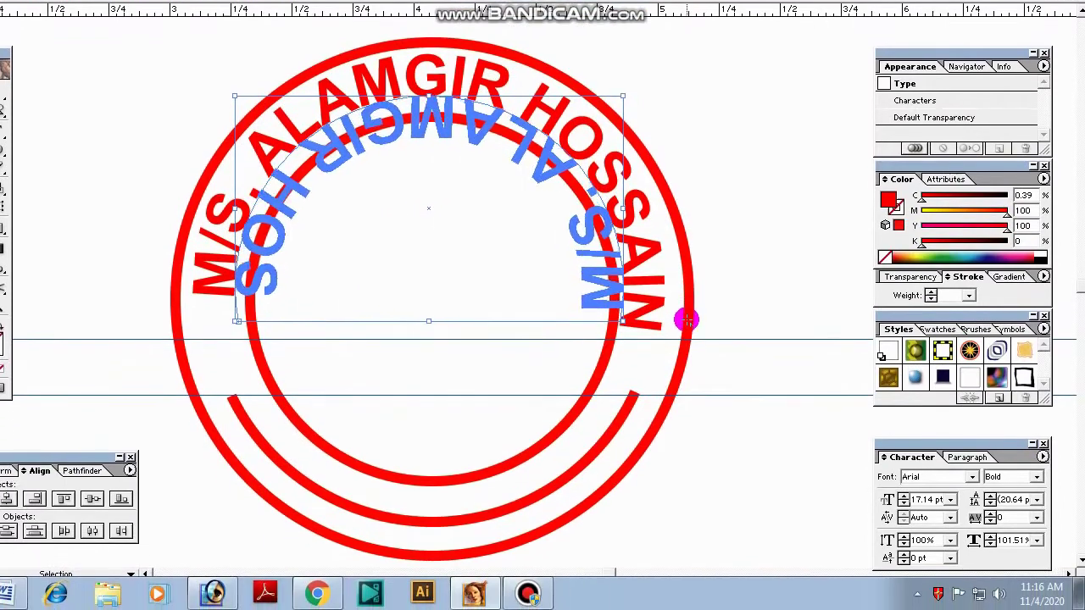
left_click_drag(687, 320, 688, 328)
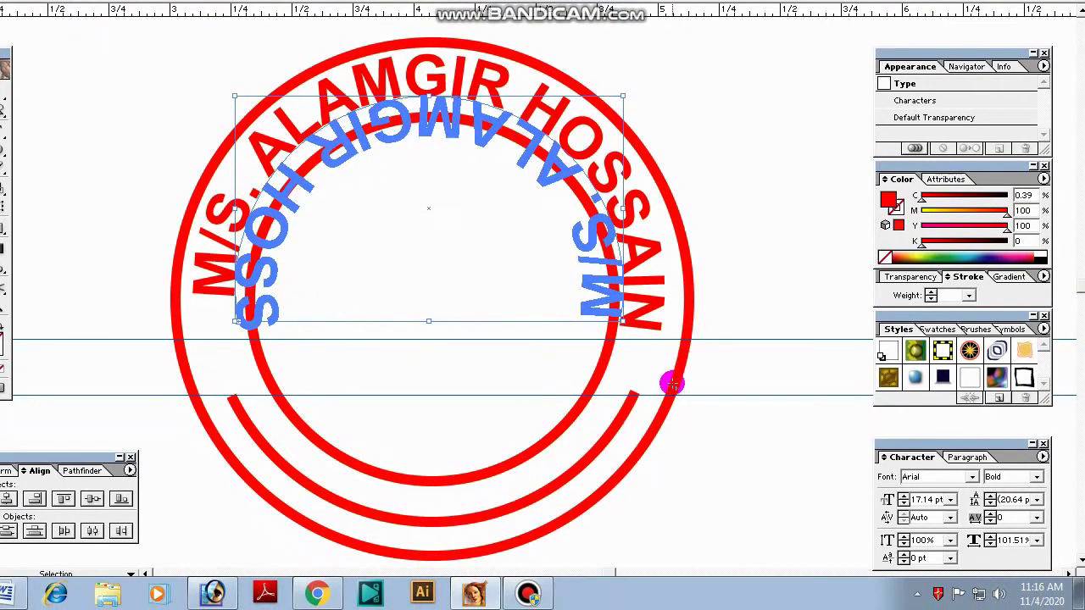
left_click_drag(671, 383, 668, 310)
triple_click(417, 121)
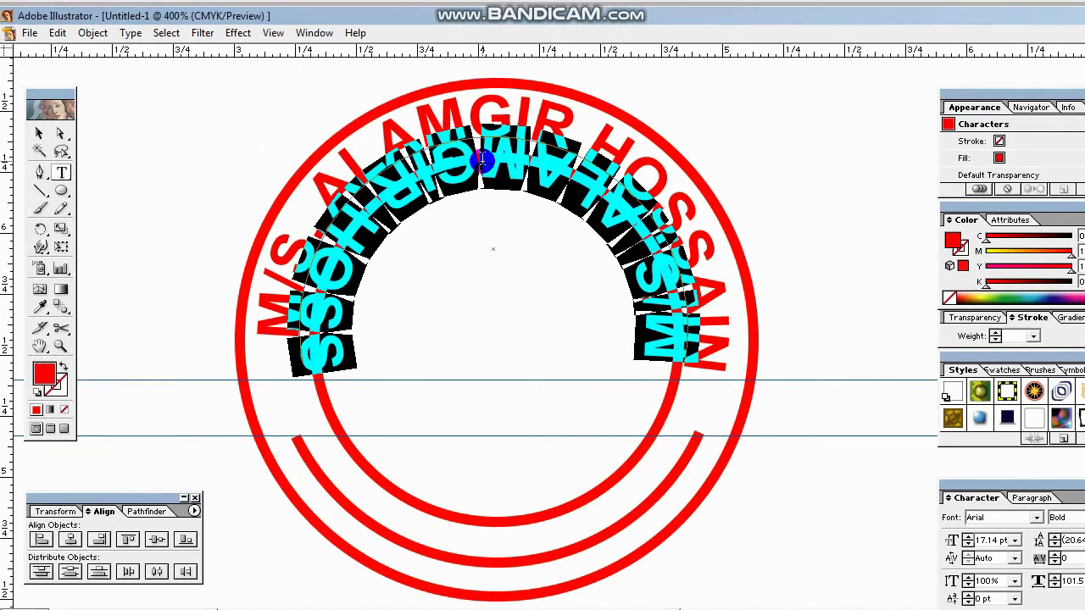
Step: Retype the copy as 'NEW RBS' and move it upright to the stamp's bottom arc
key("BackSpace")
type("NE")
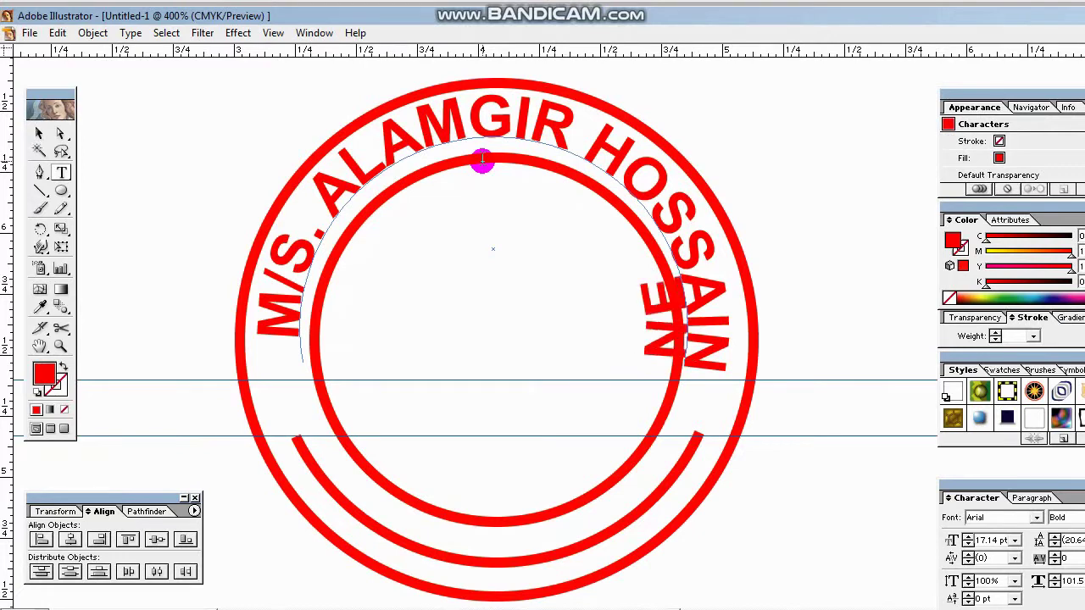
type("W PBS")
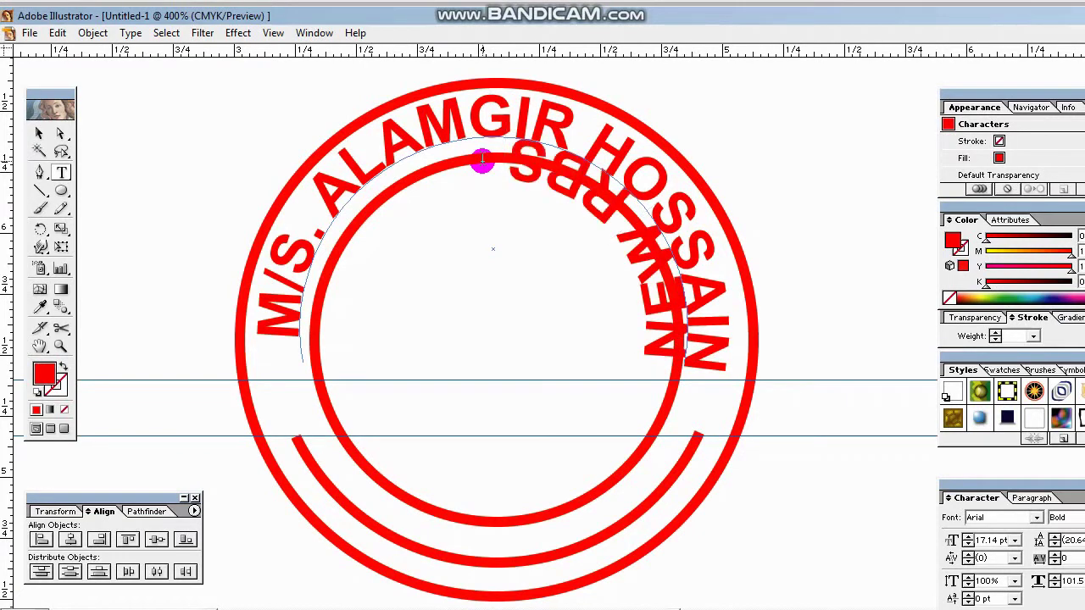
key("Escape")
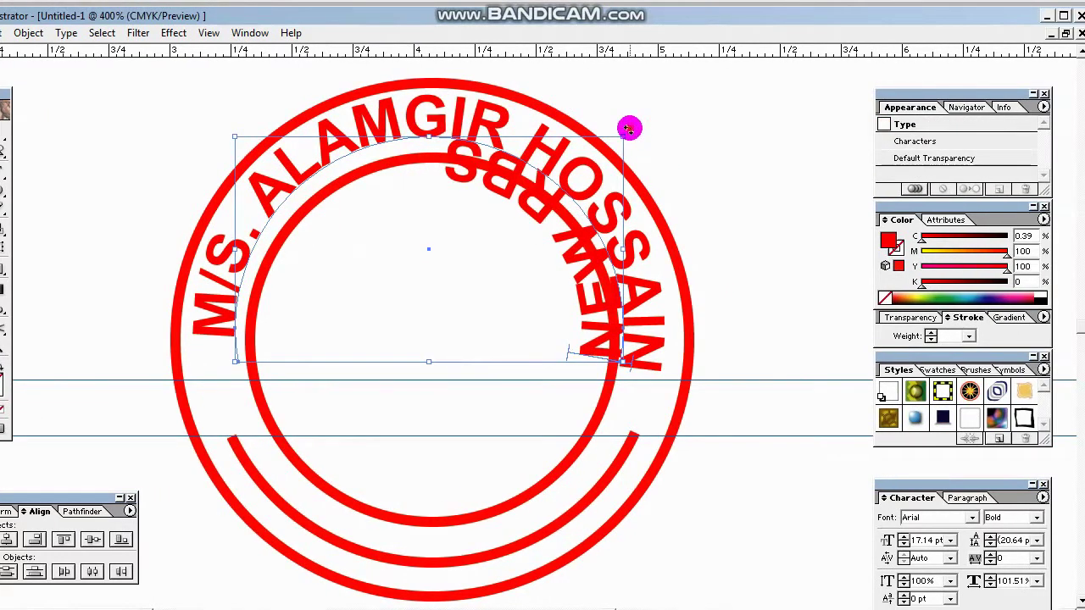
left_click_drag(628, 128, 398, 425)
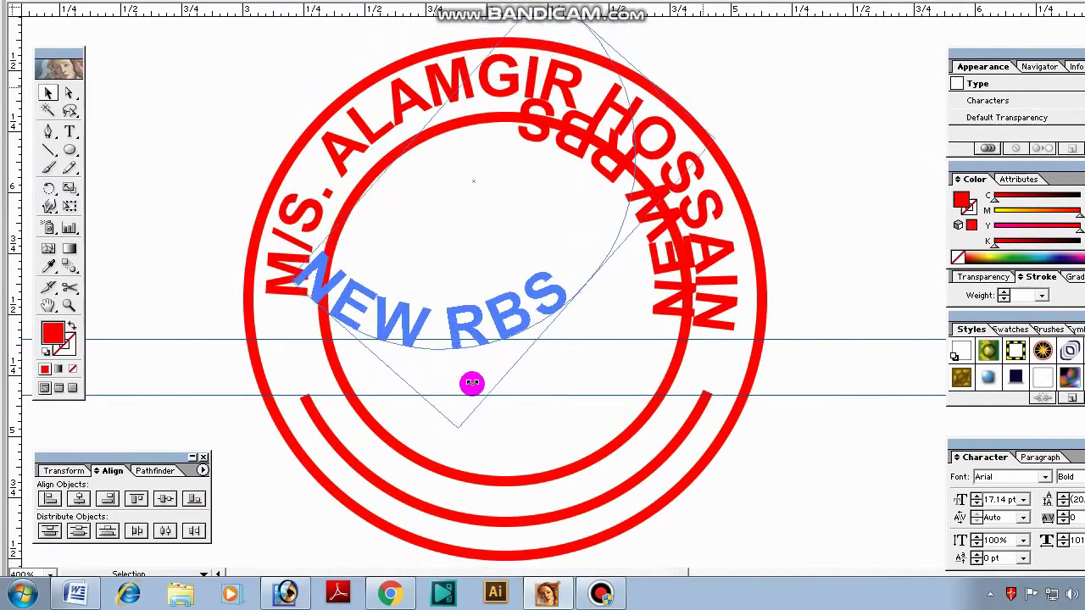
left_click_drag(473, 383, 544, 525)
left_click(637, 477)
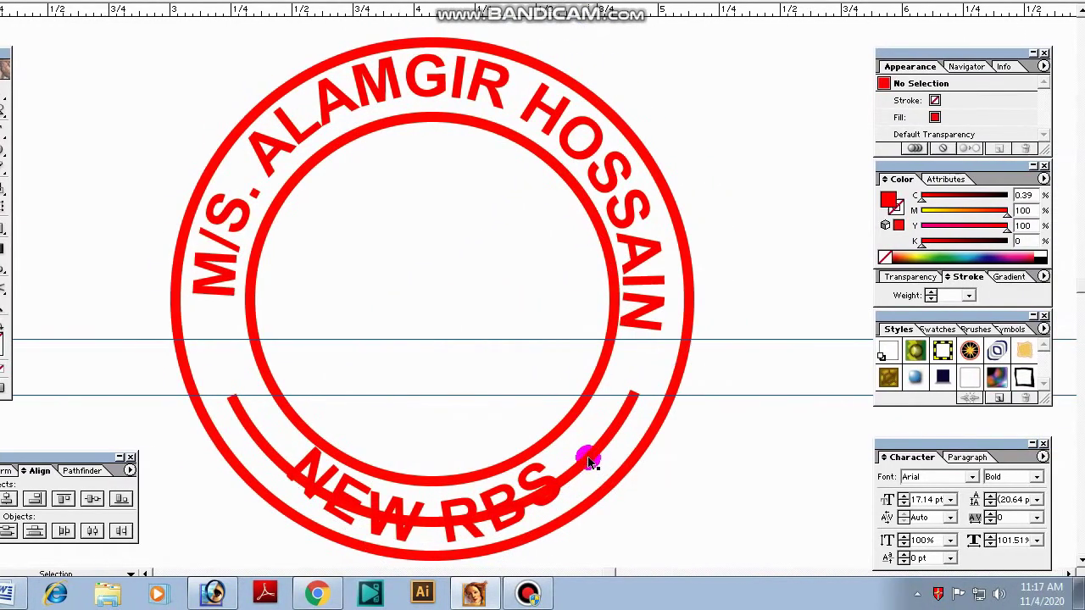
Step: Check selections of the lower arc, NEW RBS text path and inner circle
left_click(599, 463)
left_click(603, 460)
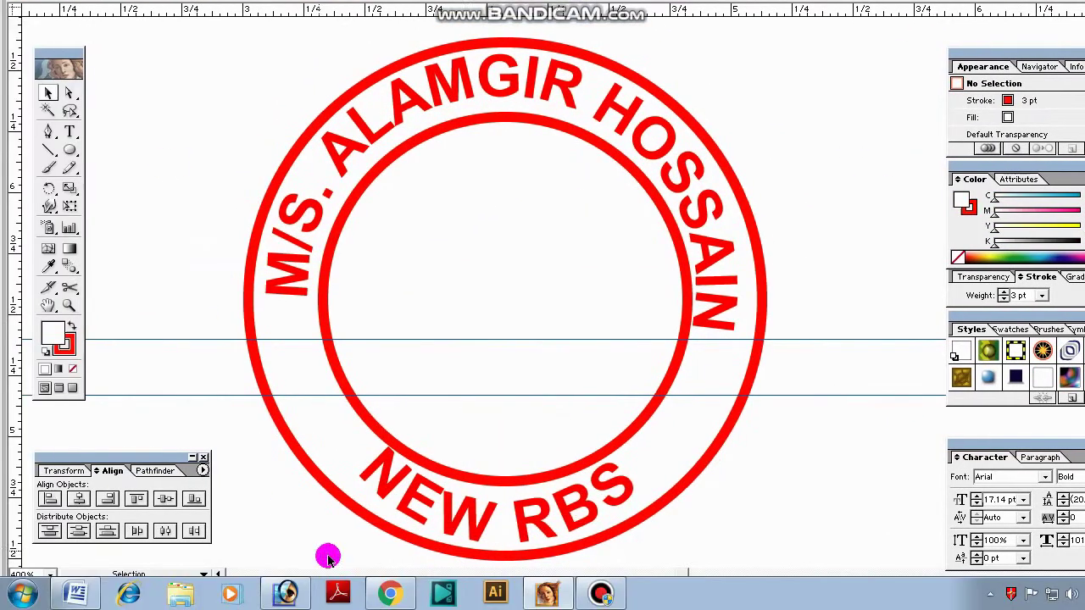
left_click(306, 483)
left_click(468, 348)
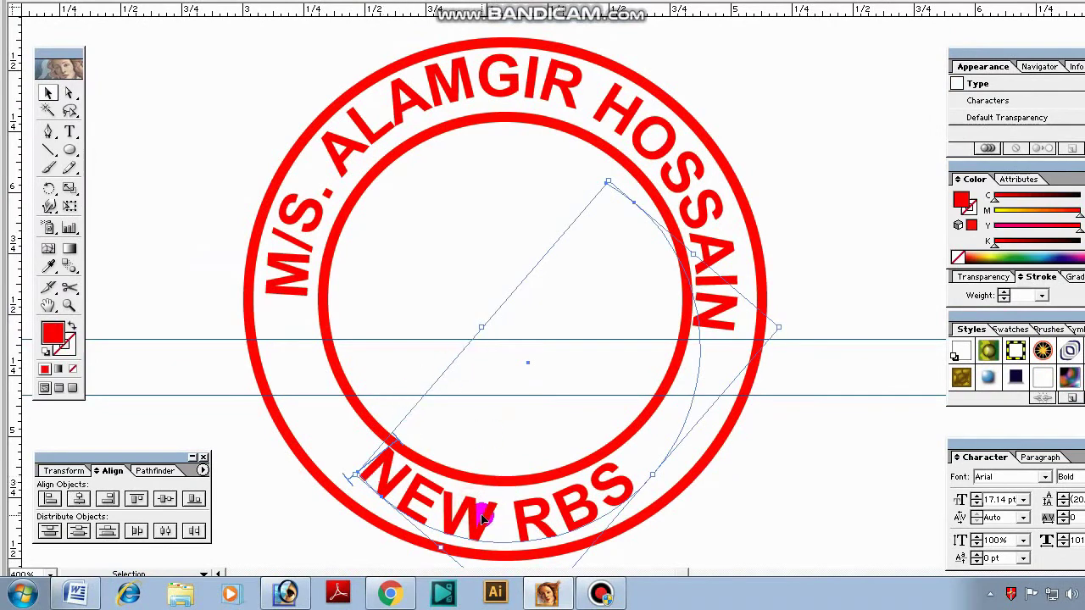
left_click(458, 482)
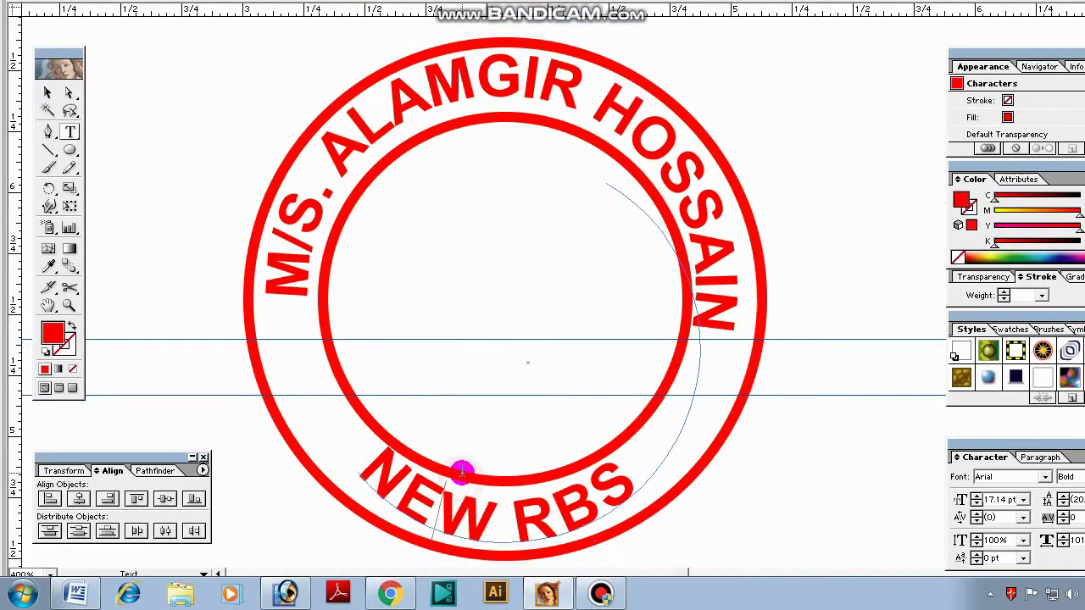
left_click(327, 322)
left_click(554, 124)
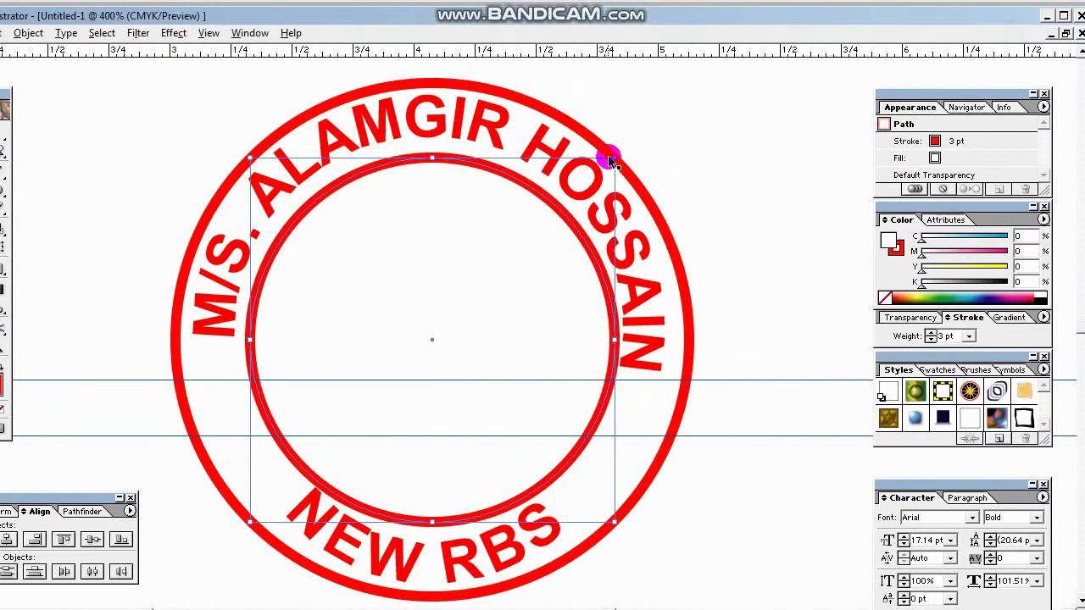
left_click(753, 125)
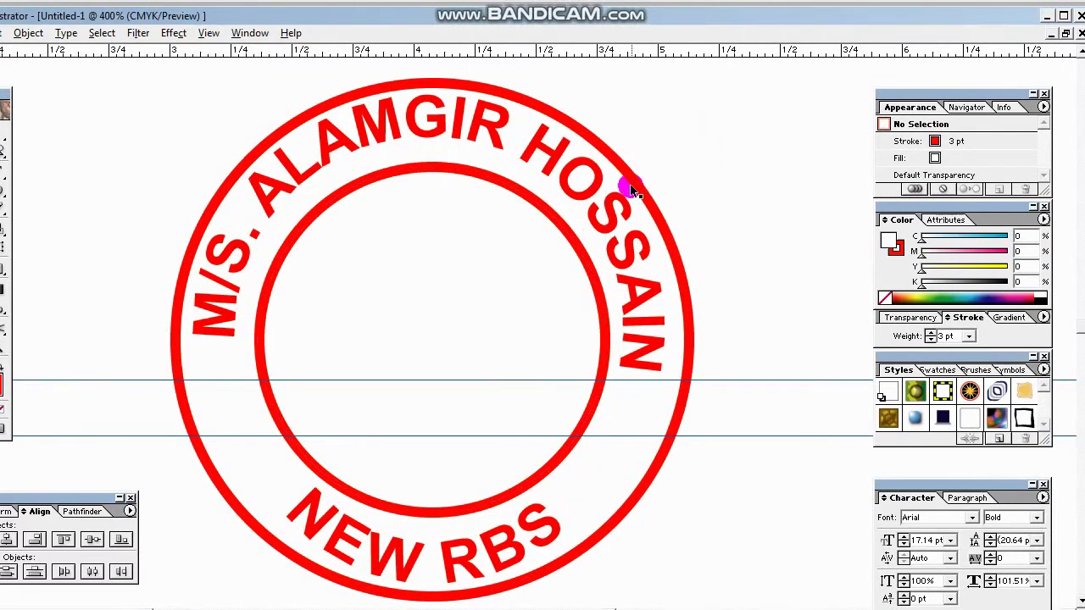
Step: Shift the NEW RBS text along its arc into position
key("Tab")
left_click(588, 181)
key("v")
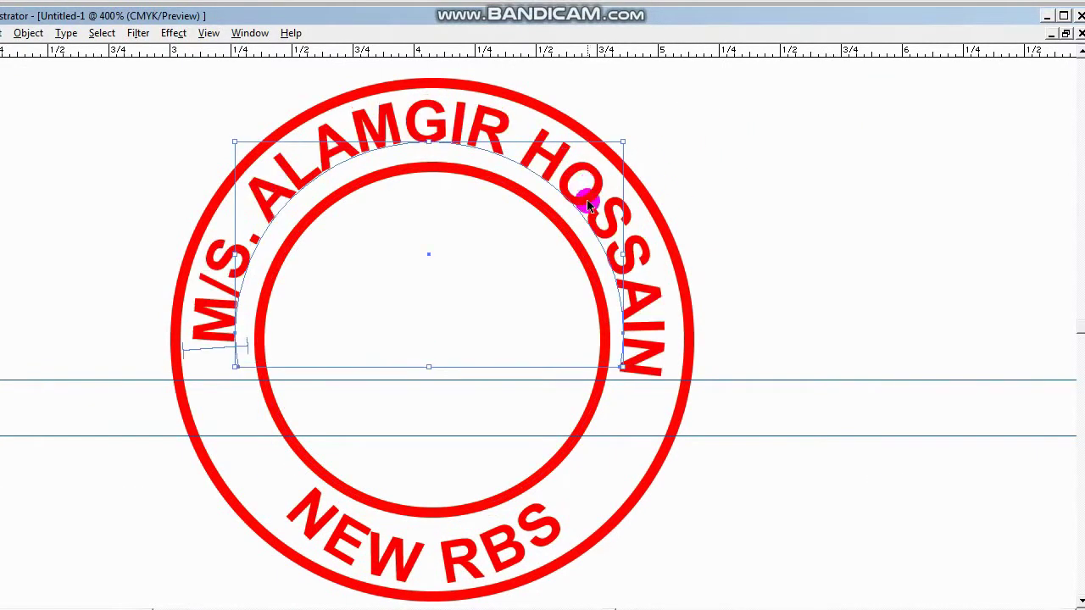
left_click(543, 503)
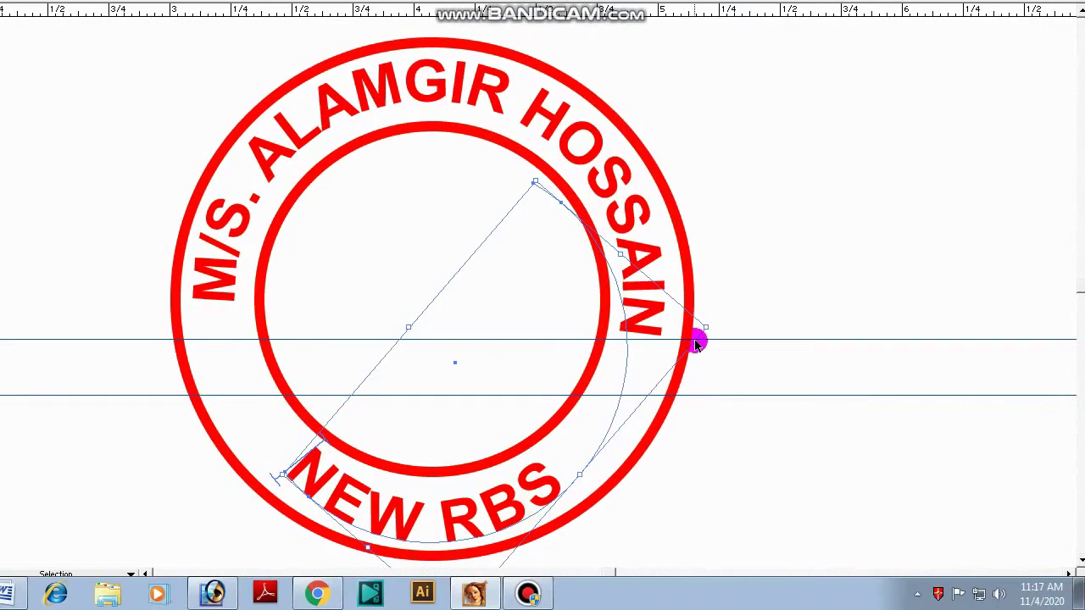
left_click_drag(704, 330, 709, 328)
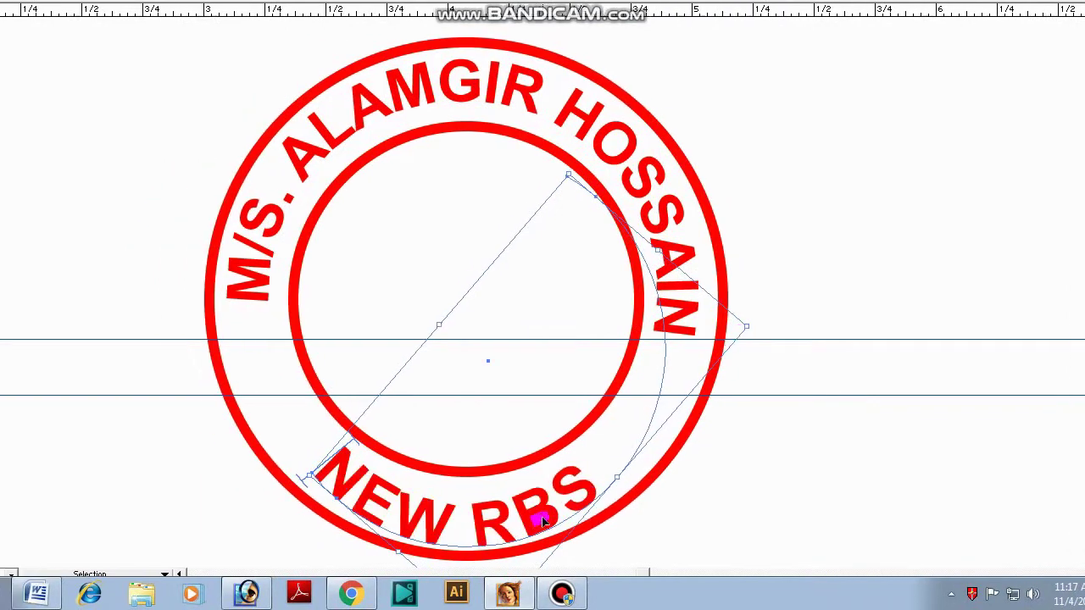
left_click_drag(511, 515, 548, 509)
left_click(721, 497)
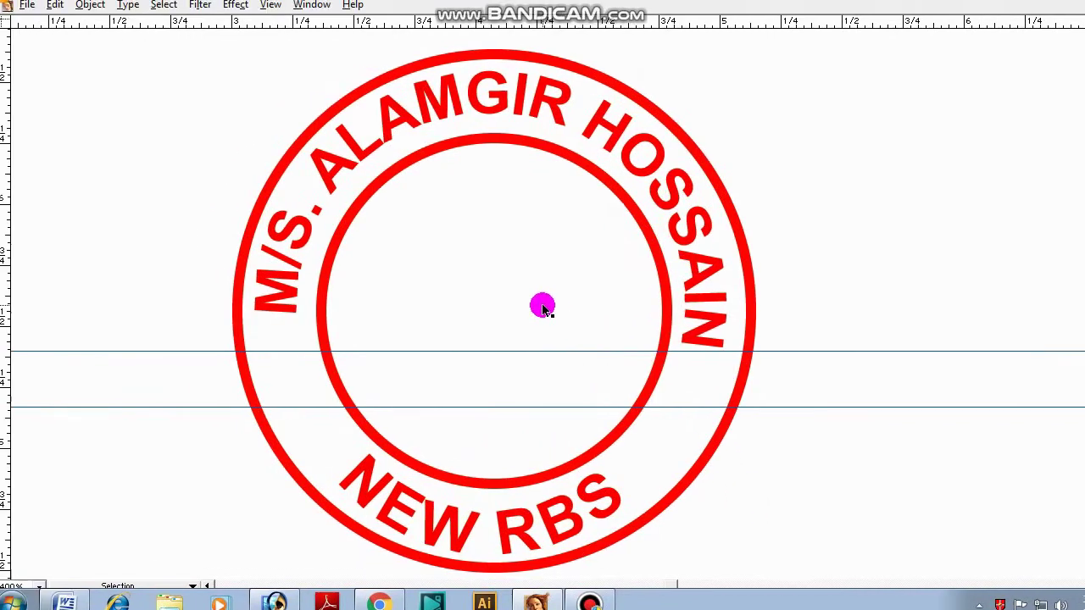
Step: Hide the two horizontal guides crossing the stamp
key("ctrl+minus")
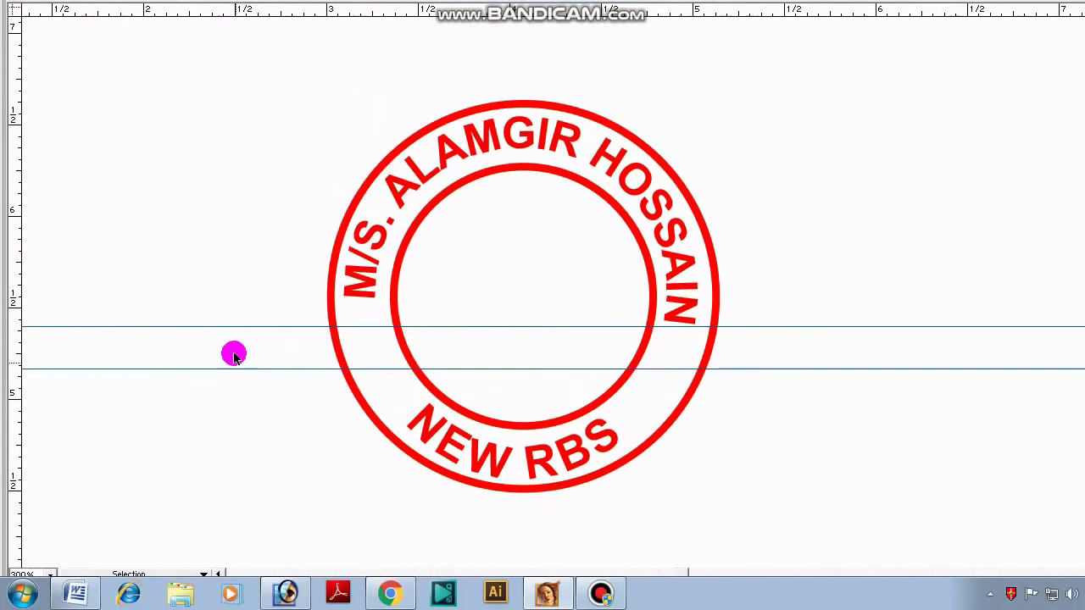
right_click(246, 308)
left_click(280, 422)
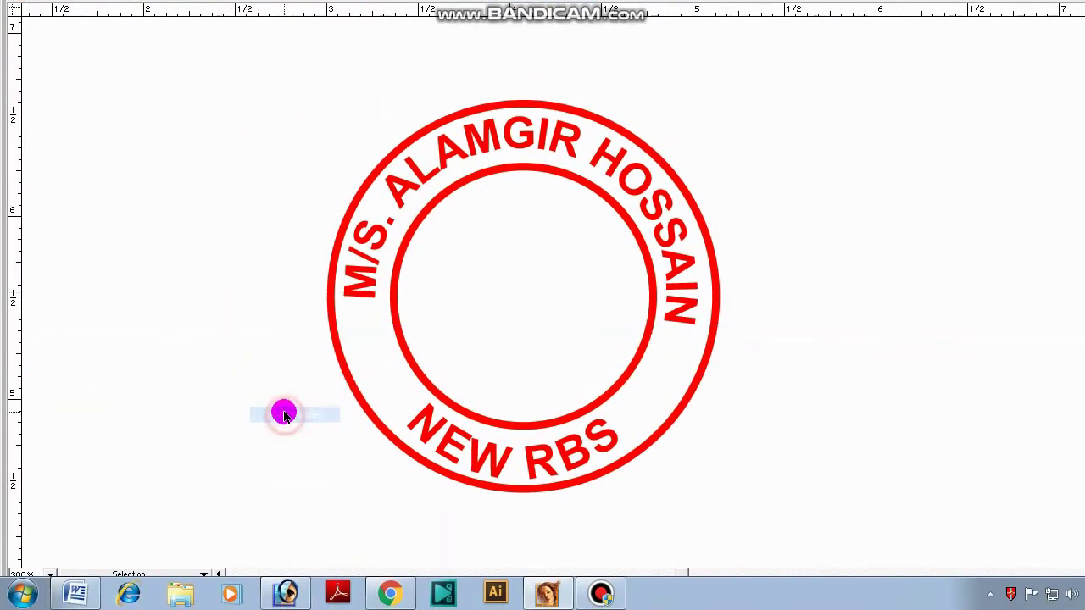
key("ctrl+plus")
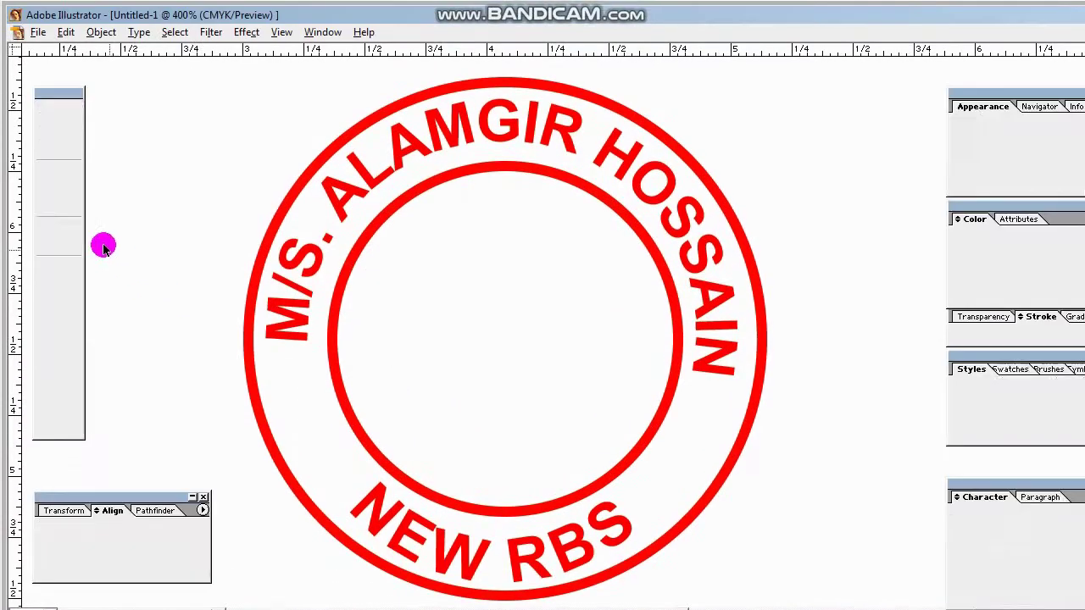
Step: Draw a red star in the left ring and place a duplicate further along it
left_click_drag(68, 188, 171, 189)
mouse_move(300, 364)
left_mouse_down()
mouse_move(327, 408)
mouse_move(470, 441)
mouse_move(674, 445)
left_mouse_up()
left_click(46, 113)
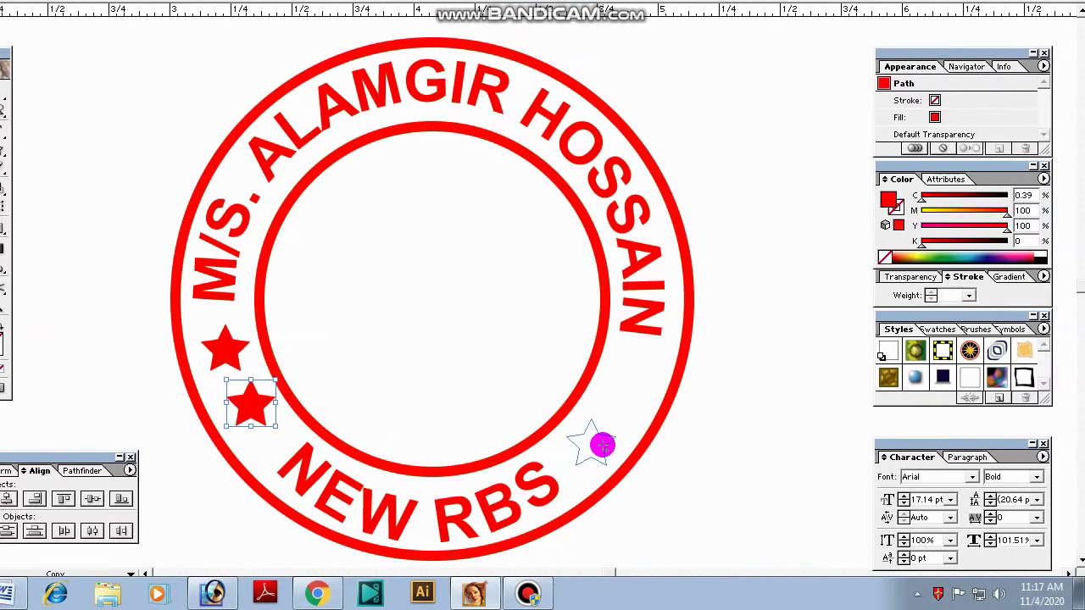
left_click_drag(602, 445, 632, 384)
left_click(721, 395)
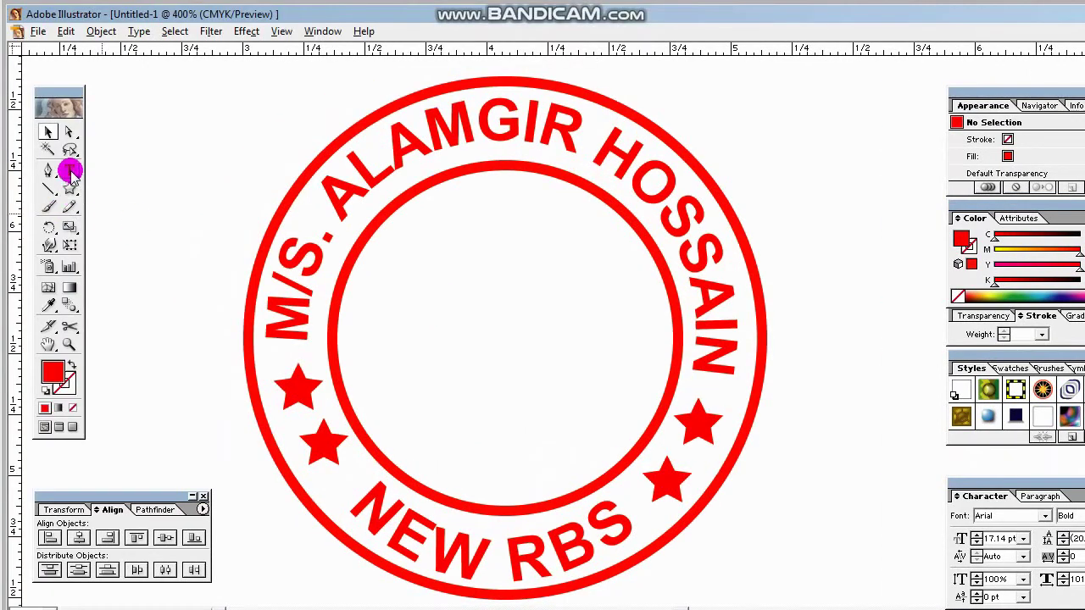
Step: Type the word STAMP inside the inner circle
left_click(67, 171)
left_click(438, 336)
type("S")
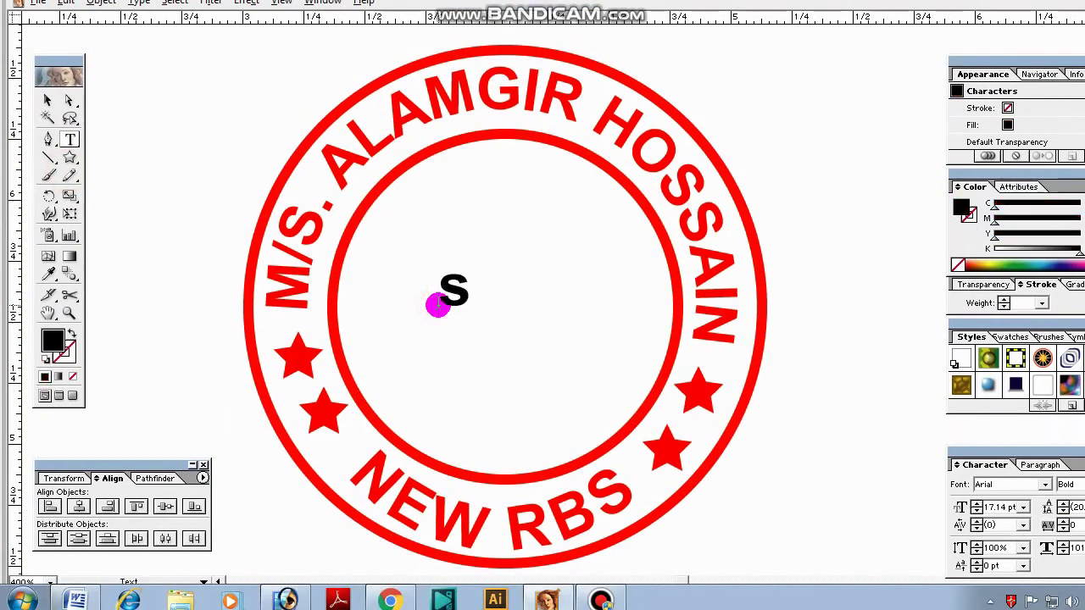
key("BackSpace")
type("st")
key("BackSpace")
key("BackSpace")
type("STAMP")
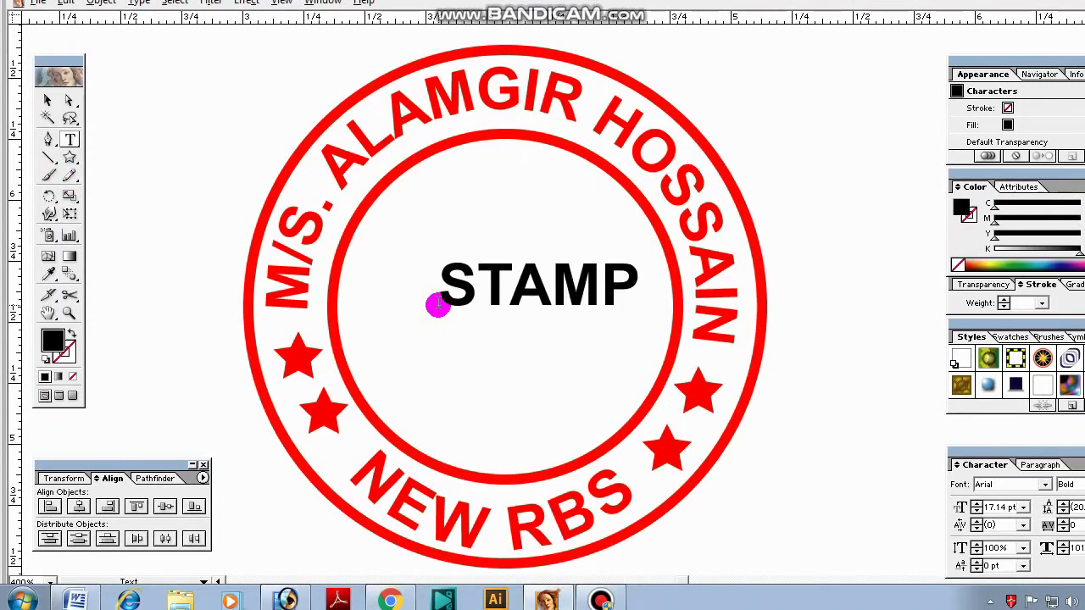
key("Escape")
Step: Enlarge the STAMP text and move it to the centre of the inner circle
left_click_drag(639, 310, 673, 327)
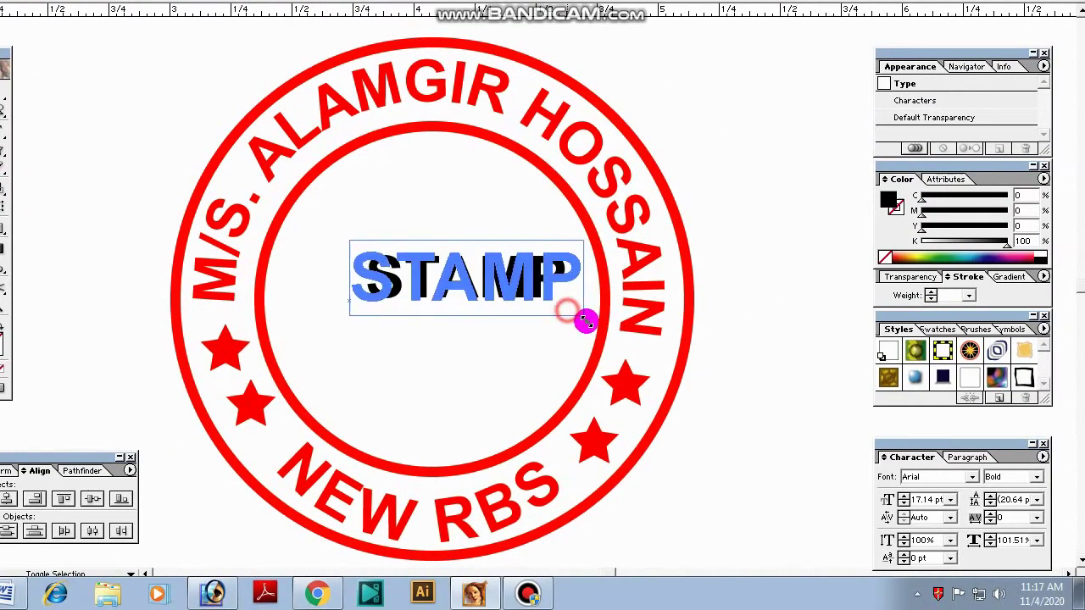
left_click_drag(542, 305, 496, 326)
left_click_drag(600, 360, 612, 366)
left_click_drag(543, 318, 550, 318)
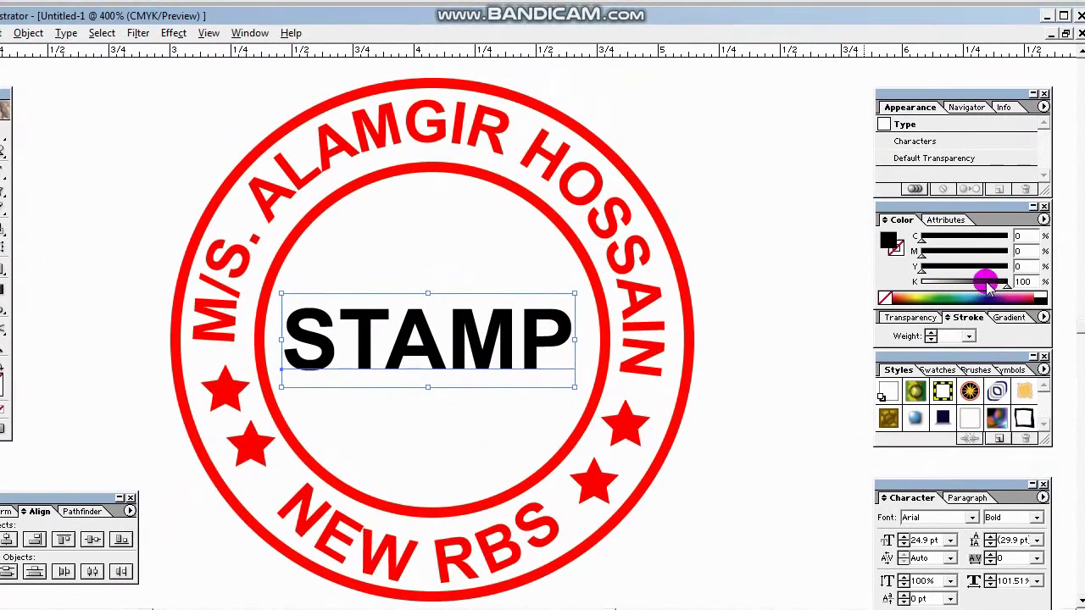
Step: Colour STAMP red with M and Y at 100, and nudge it to centre
left_click(1006, 294)
left_click_drag(983, 255, 1081, 268)
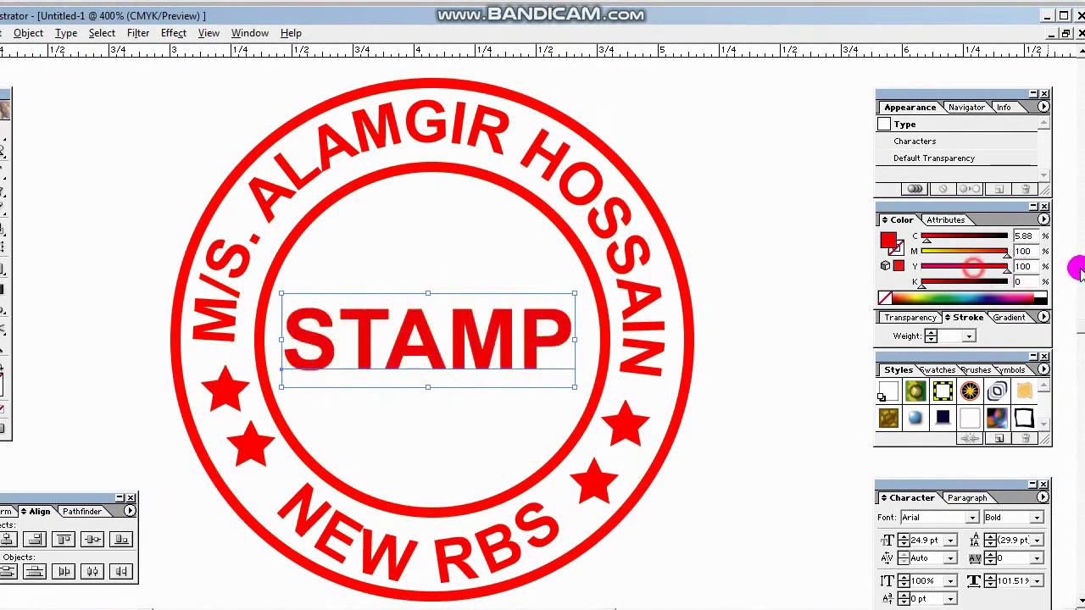
left_click_drag(576, 307, 590, 282)
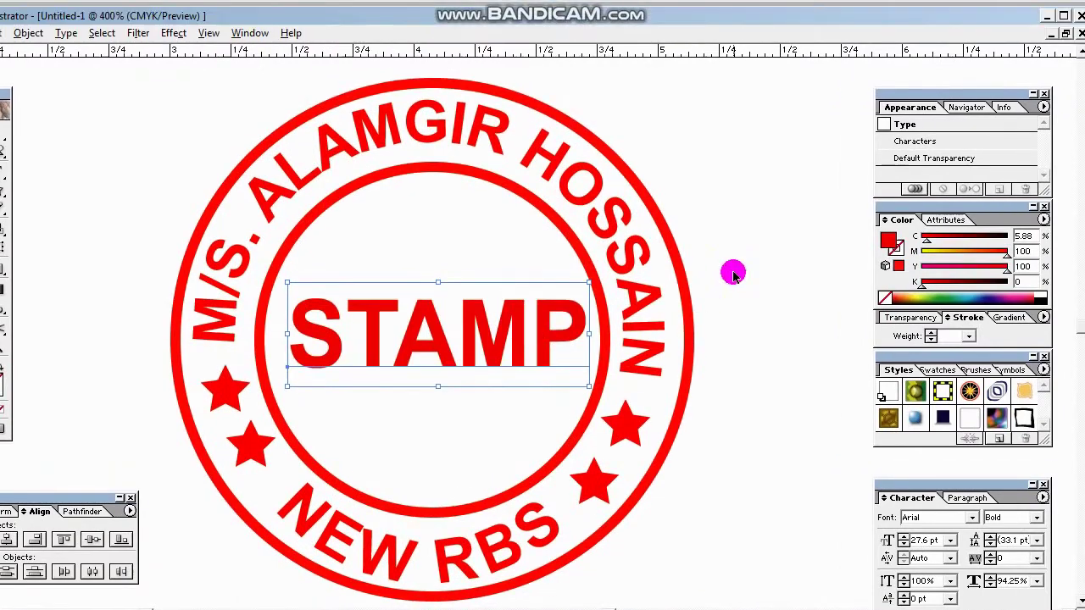
Step: Deselect STAMP, hide the panels, and zoom out to view the whole stamp
left_click(733, 274)
key("Tab")
key("ctrl+minus")
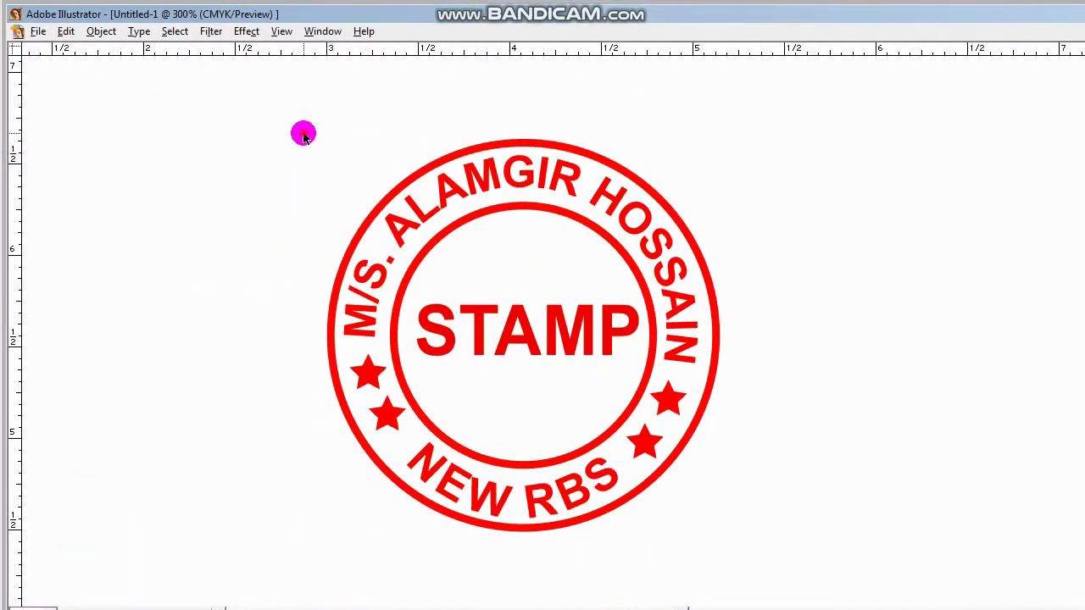
Step: Marquee-select and deselect the whole stamp several times to review it
left_click_drag(303, 134, 734, 545)
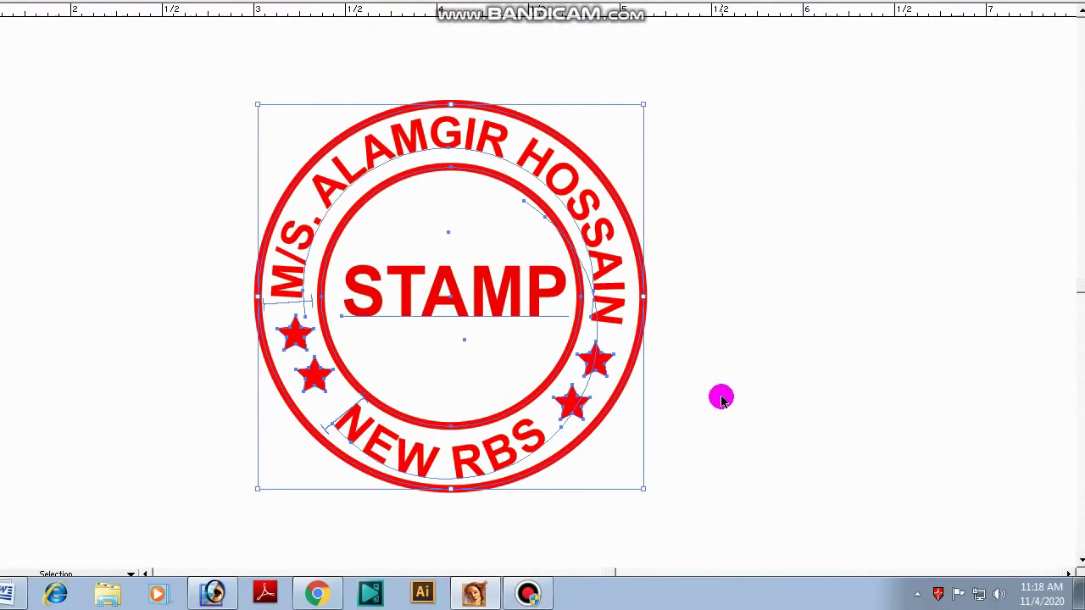
left_click(721, 398)
left_click_drag(192, 106, 770, 506)
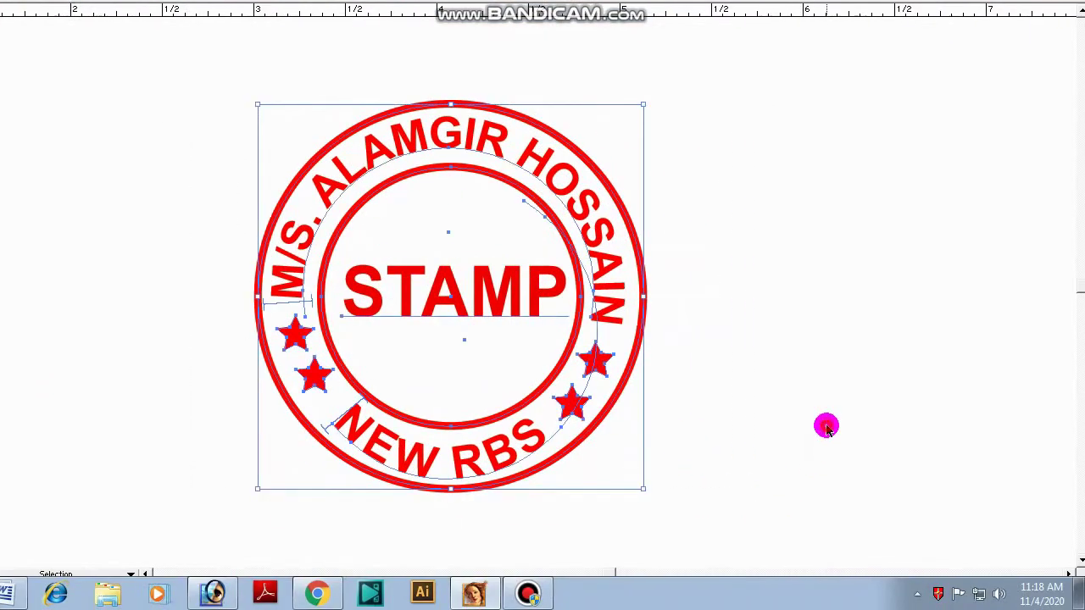
left_click(827, 428)
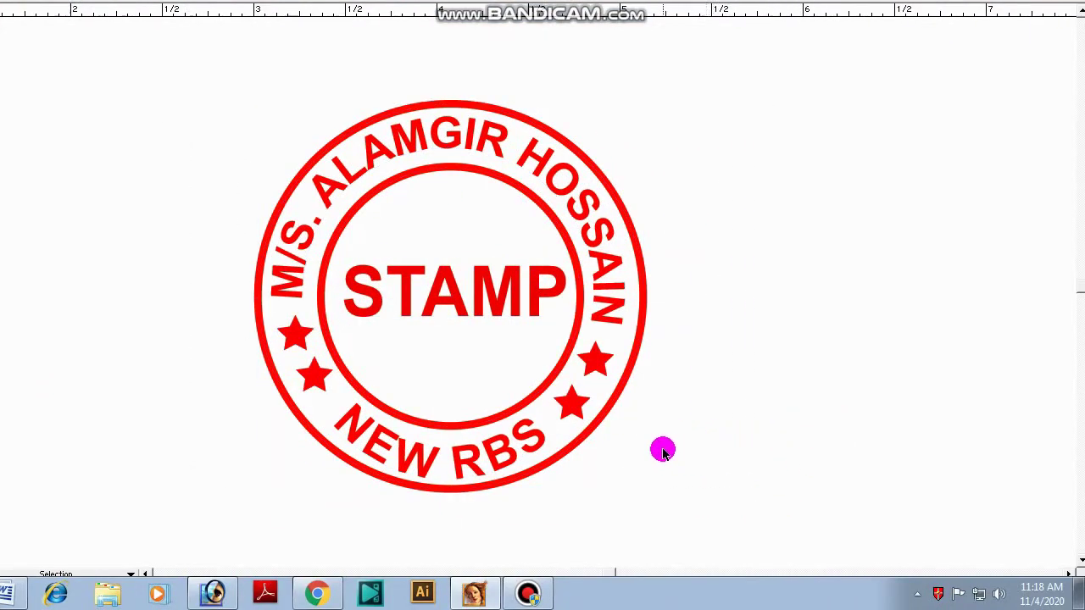
left_click_drag(195, 98, 757, 527)
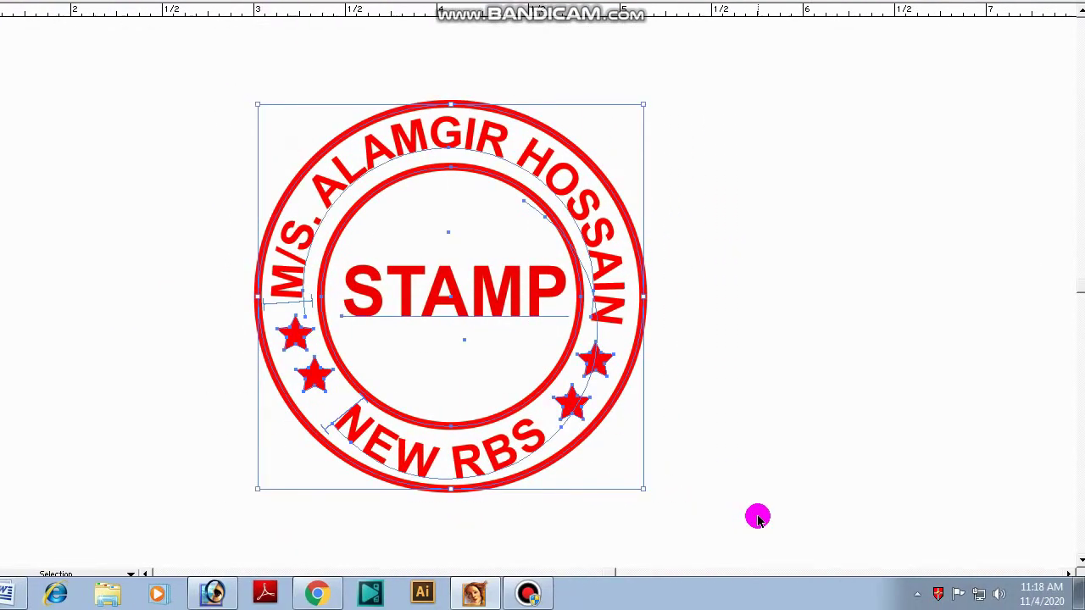
left_click(656, 301)
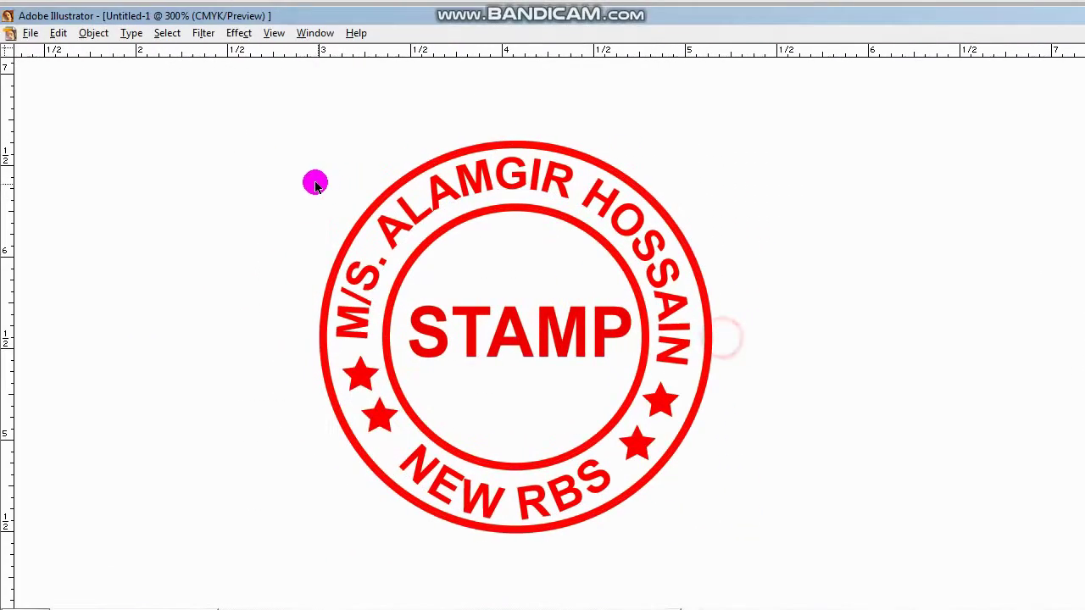
left_click_drag(180, 87, 753, 494)
left_click(757, 492)
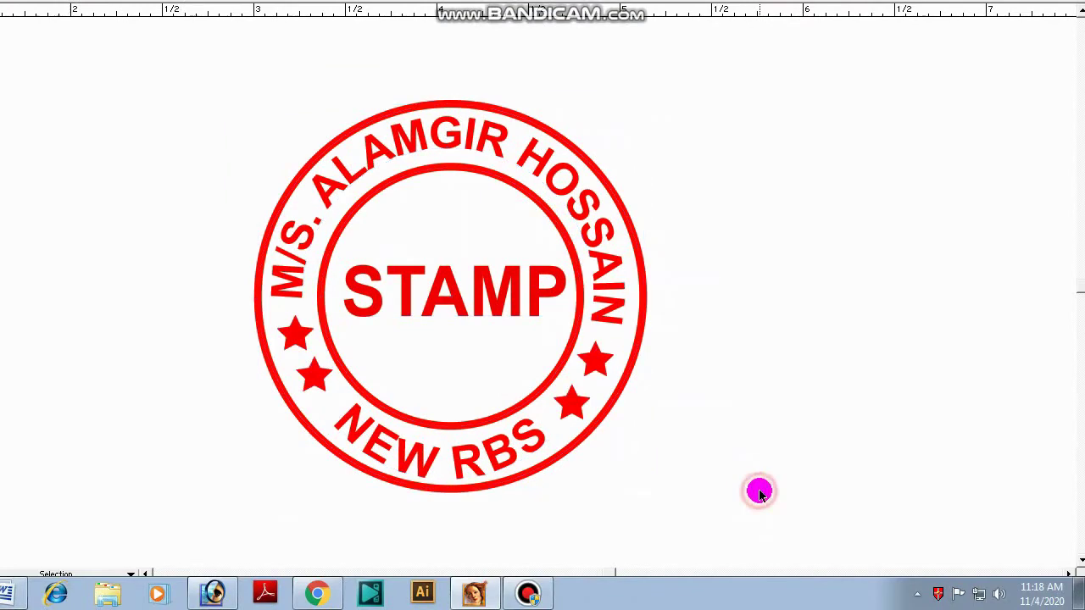
Step: Restore the tool and panel palettes, then reselect the stamp's objects to check it and deselect
key("Tab")
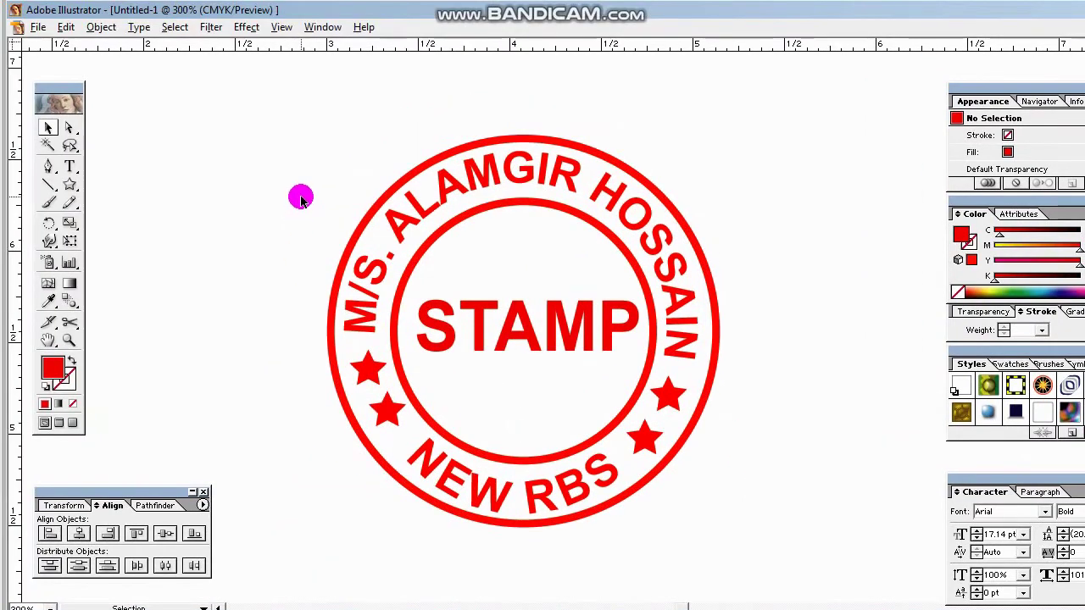
left_click_drag(303, 111, 790, 557)
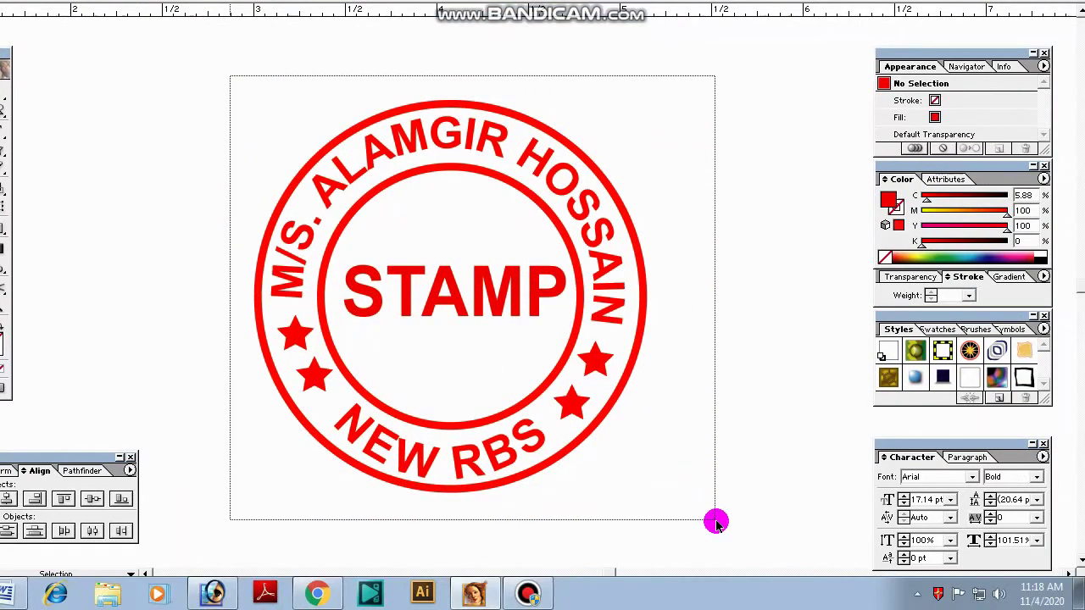
left_click_drag(717, 523, 716, 523)
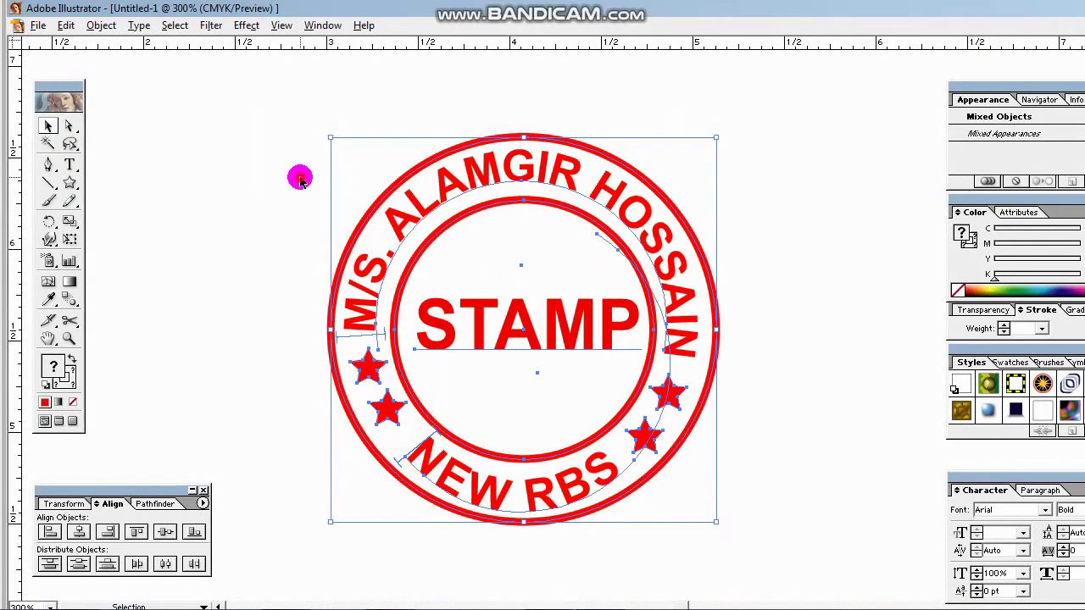
left_click_drag(179, 93, 406, 278)
left_click_drag(479, 309, 791, 546)
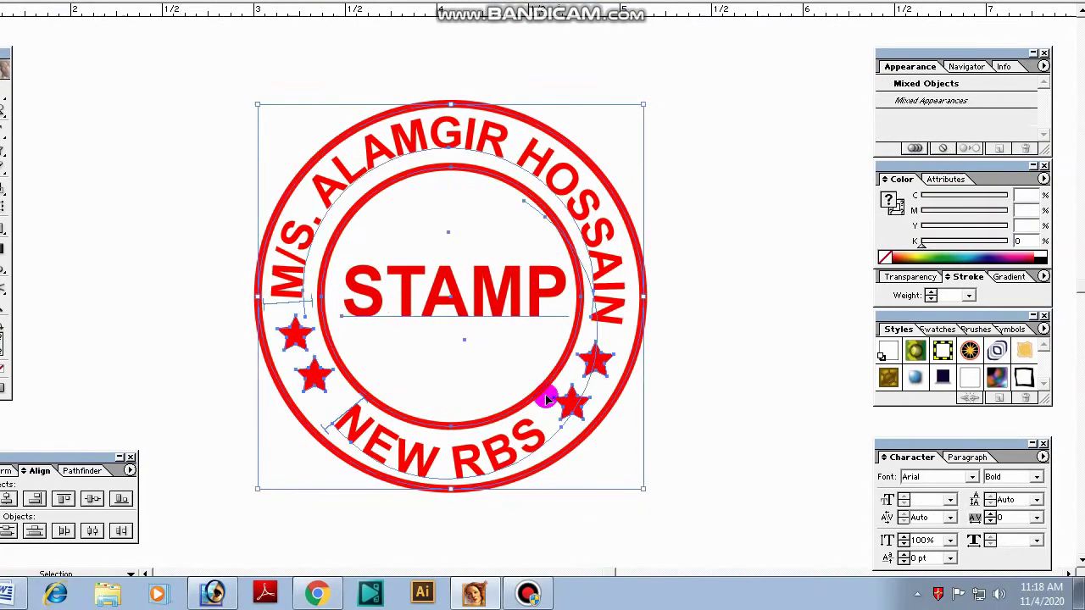
left_click_drag(160, 38, 670, 509)
left_click_drag(310, 129, 783, 497)
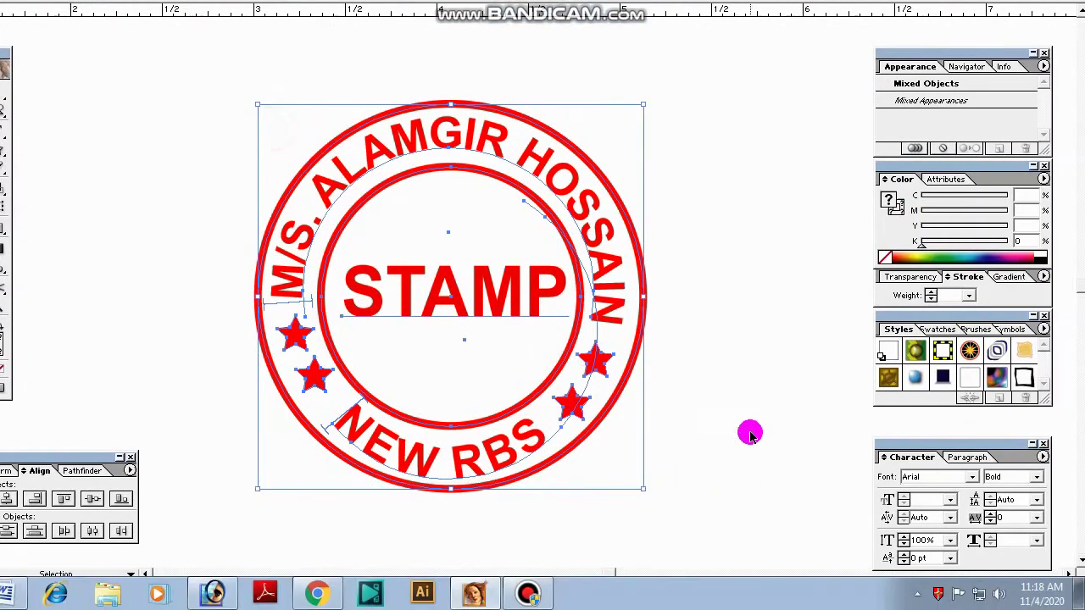
left_click(797, 429)
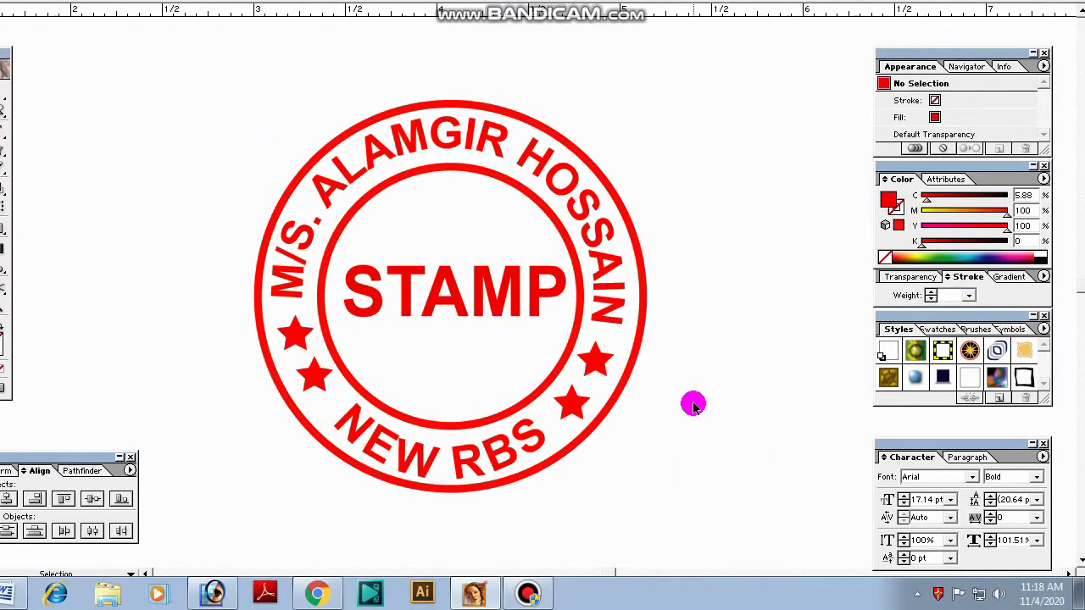